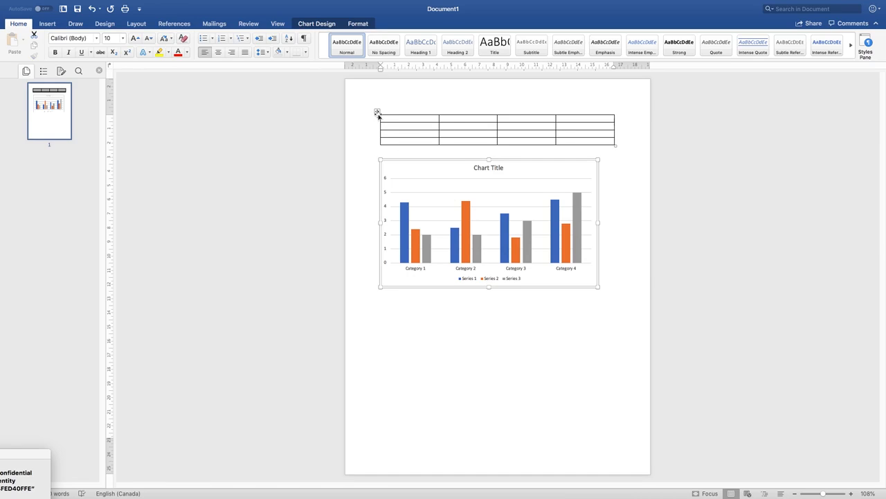
Start inserting a caption for the column chart and keep the chart visible beside the caption settings
{"action": "left_click", "coordinate": [377, 113]}
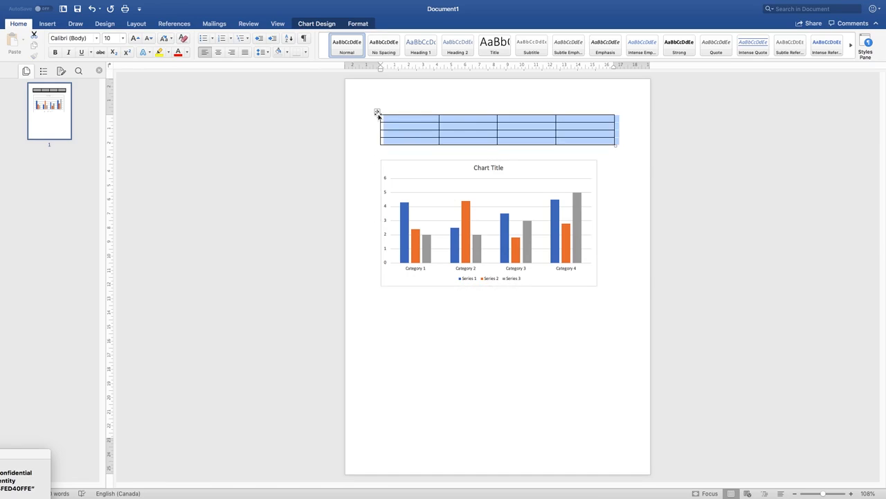
{"action": "left_click", "coordinate": [413, 169]}
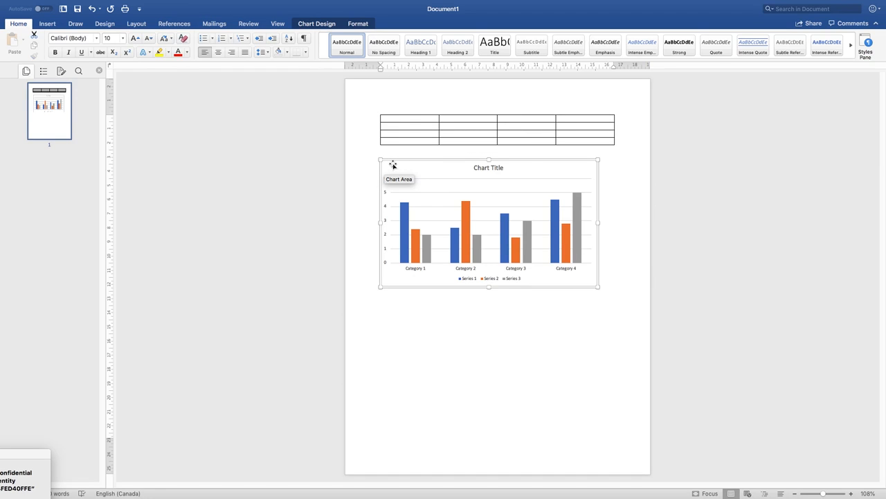
{"action": "right_click", "coordinate": [393, 165]}
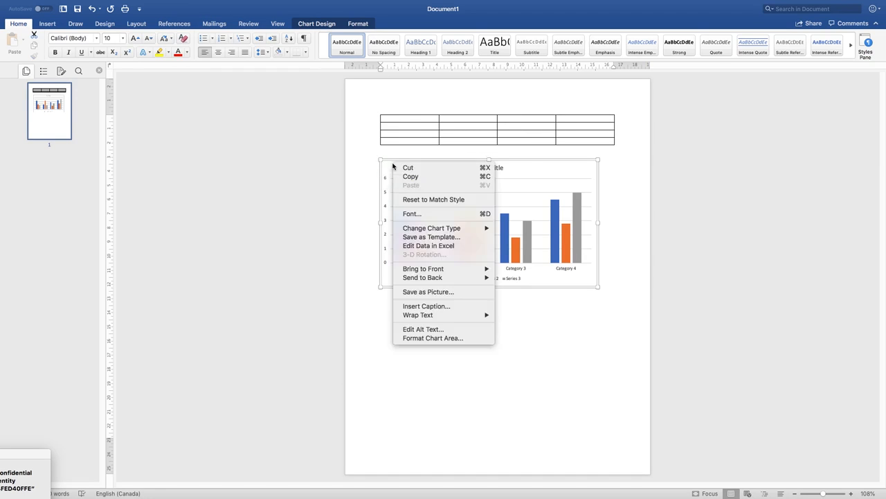
{"action": "left_click", "coordinate": [441, 306]}
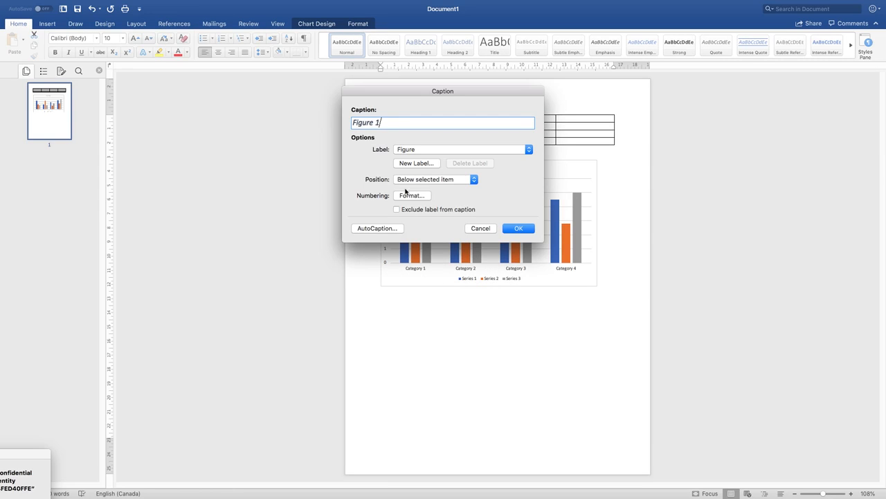
{"action": "left_click_drag", "start_coordinate": [394, 91], "coordinate": [438, 301]}
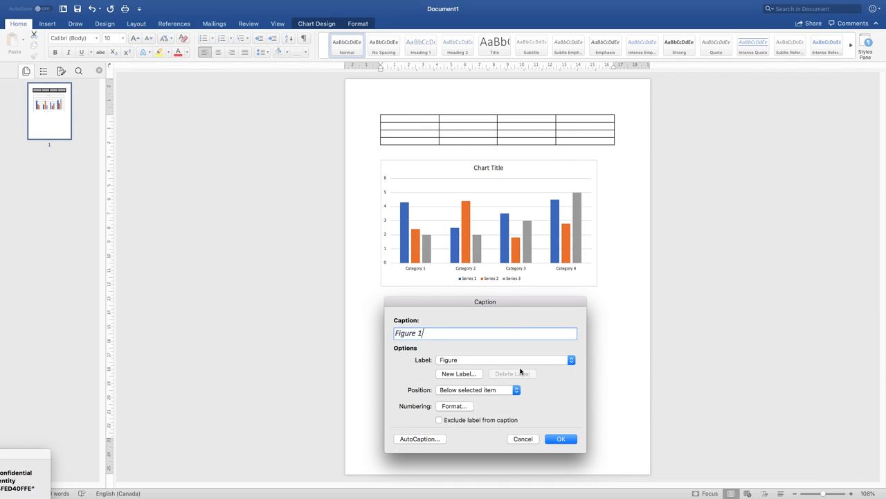
Create a new caption label named Chart for the chart's caption
{"action": "left_click", "coordinate": [571, 361]}
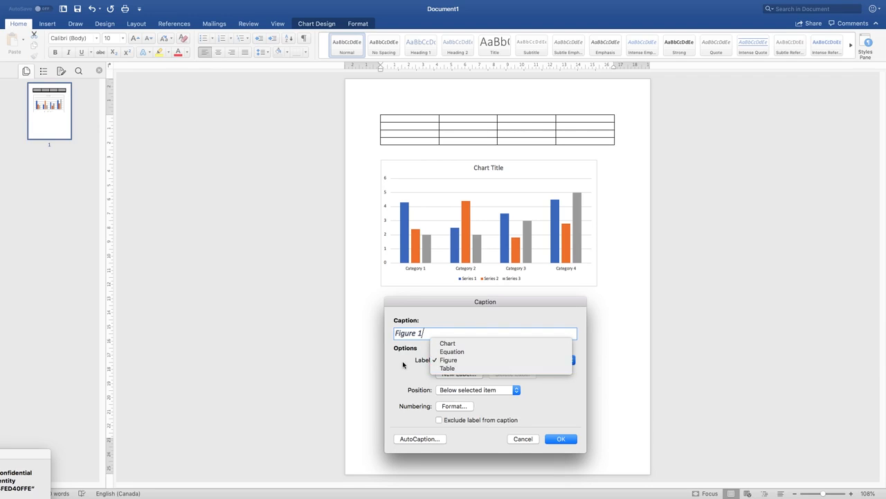
{"action": "left_click", "coordinate": [419, 369]}
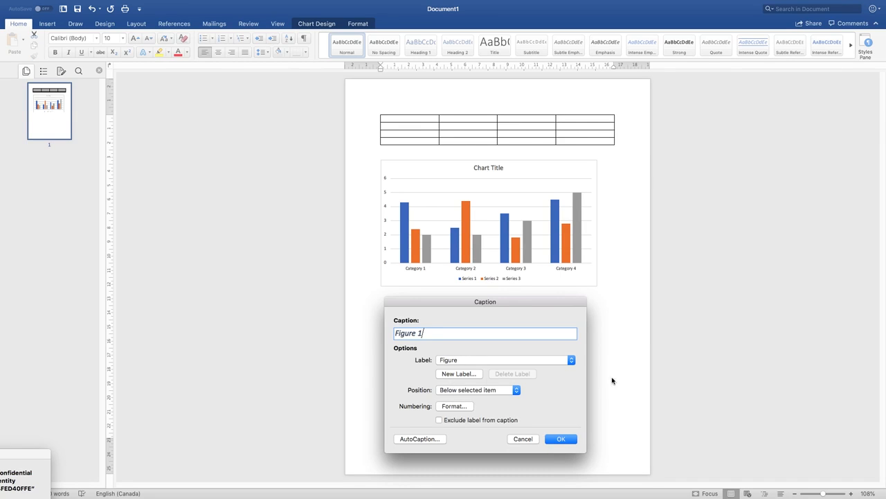
{"action": "left_click", "coordinate": [458, 374]}
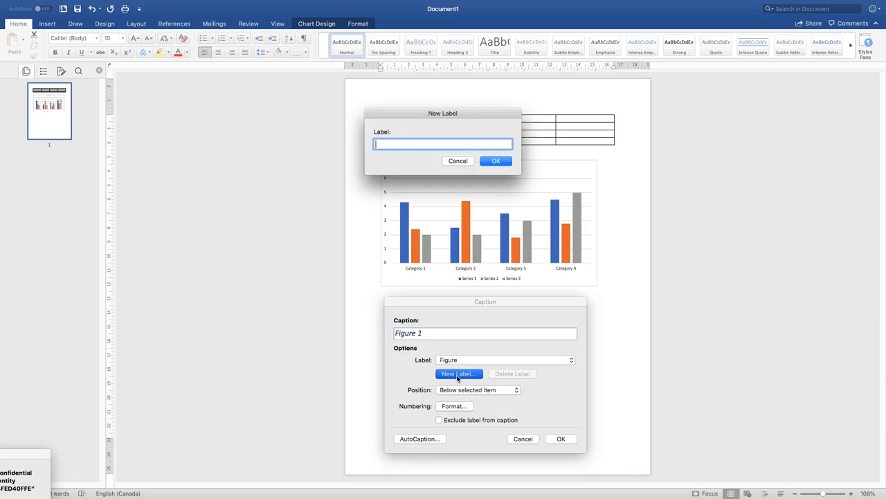
{"action": "type", "text": "Chart"}
{"action": "key", "text": "Return"}
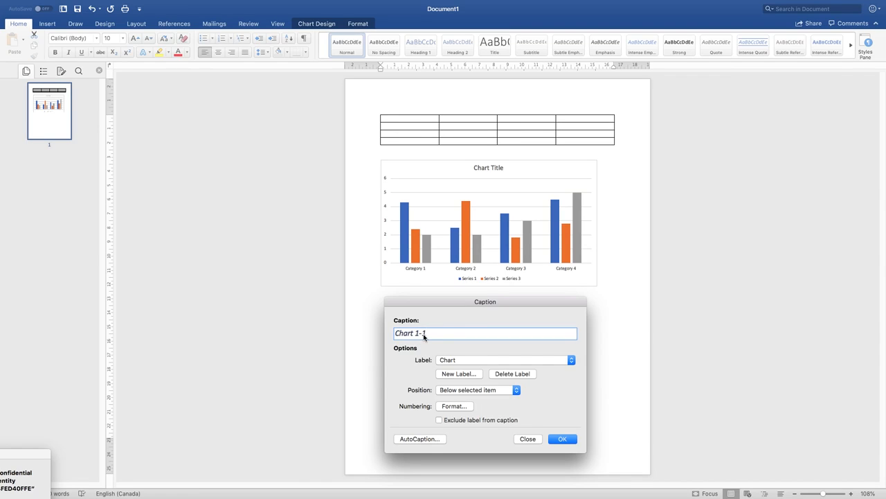
Exclude the chapter number from the Chart caption numbering, keeping the 1, 2, 3 format
{"action": "left_click", "coordinate": [462, 408]}
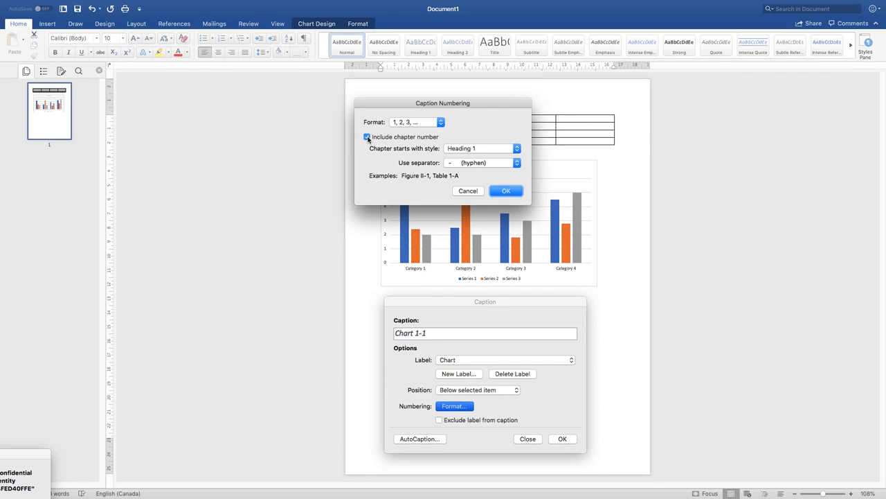
{"action": "left_click", "coordinate": [368, 137]}
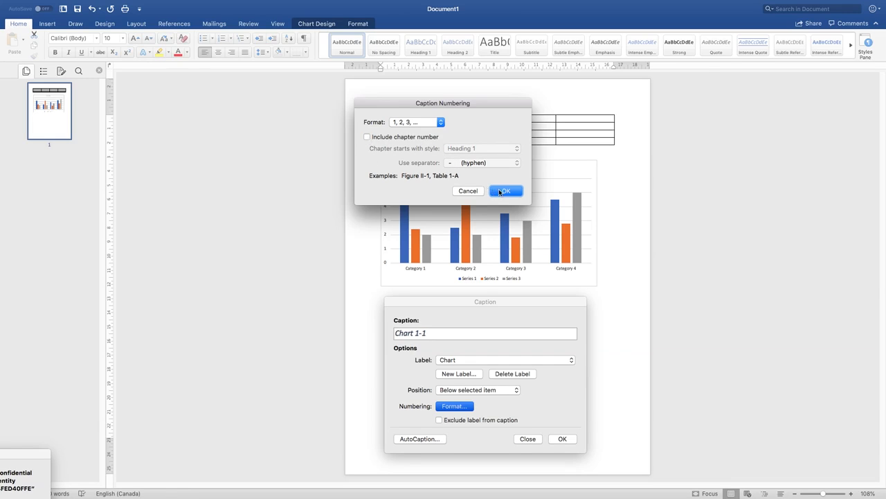
{"action": "left_click", "coordinate": [510, 193]}
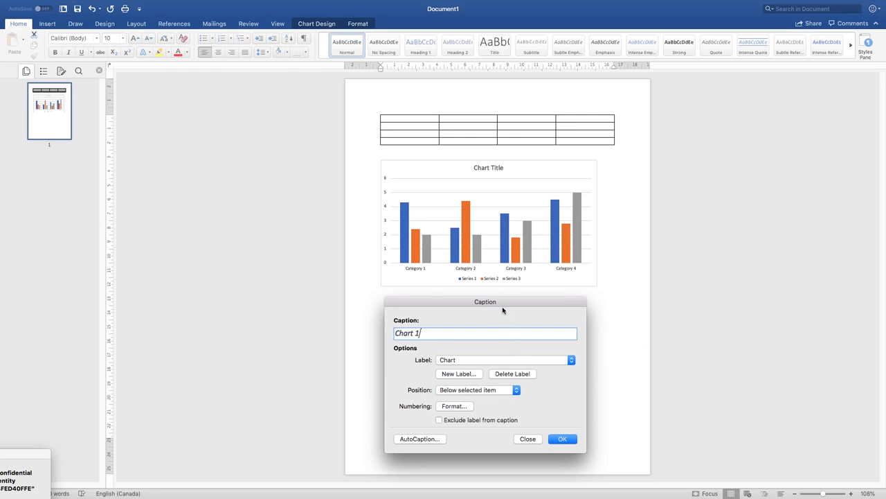
Insert the caption "Chart 1 - Test Chart 1" above the selected chart
{"action": "left_click_drag", "start_coordinate": [505, 306], "coordinate": [291, 273]}
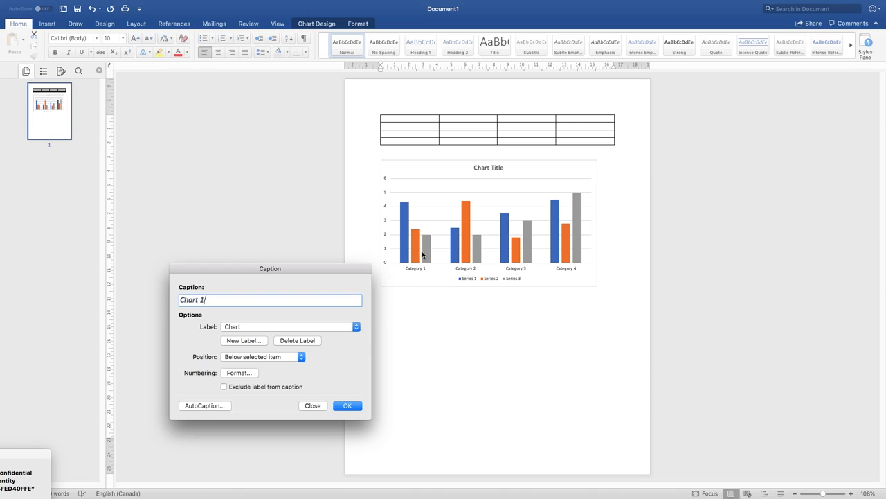
{"action": "left_click", "coordinate": [301, 356]}
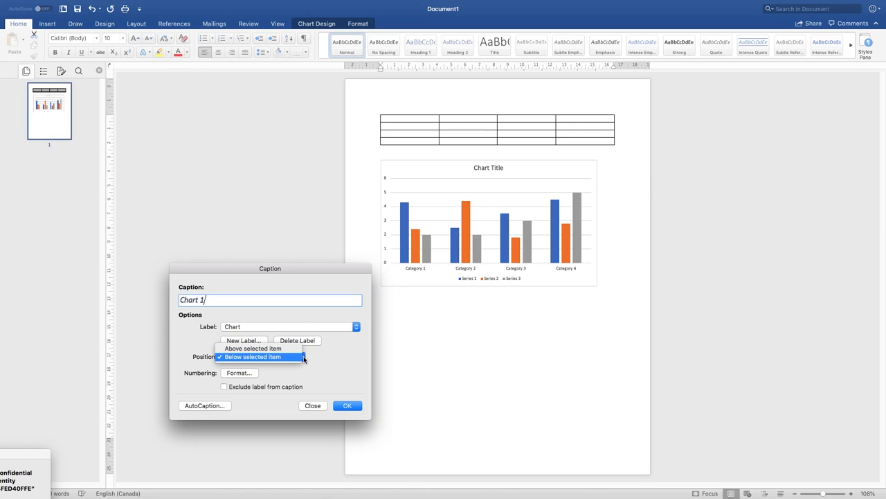
{"action": "left_click", "coordinate": [288, 349]}
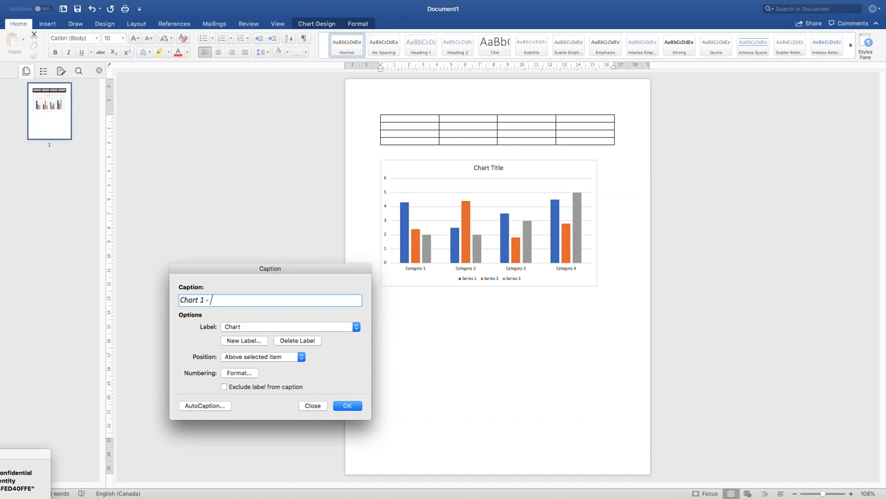
{"action": "type", "text": "Test Chart 1"}
{"action": "left_click", "coordinate": [345, 406]}
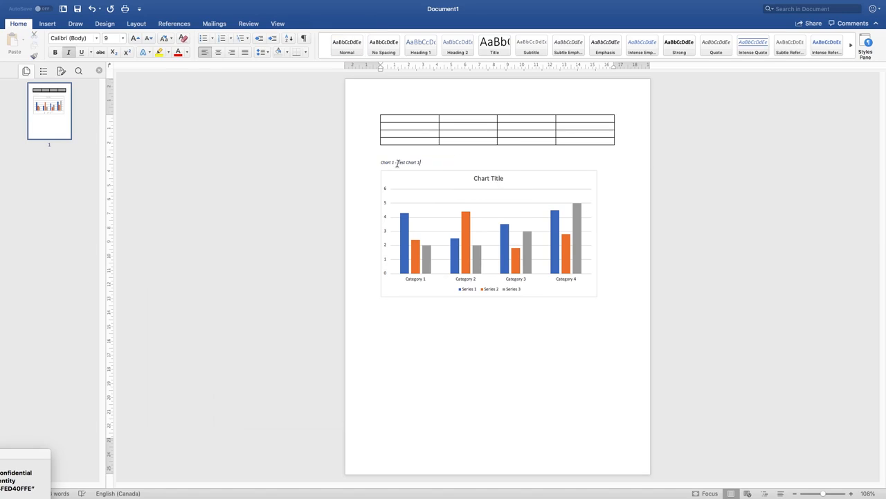
Centre the chart's caption line on the page
{"action": "left_click_drag", "start_coordinate": [381, 162], "coordinate": [432, 162]}
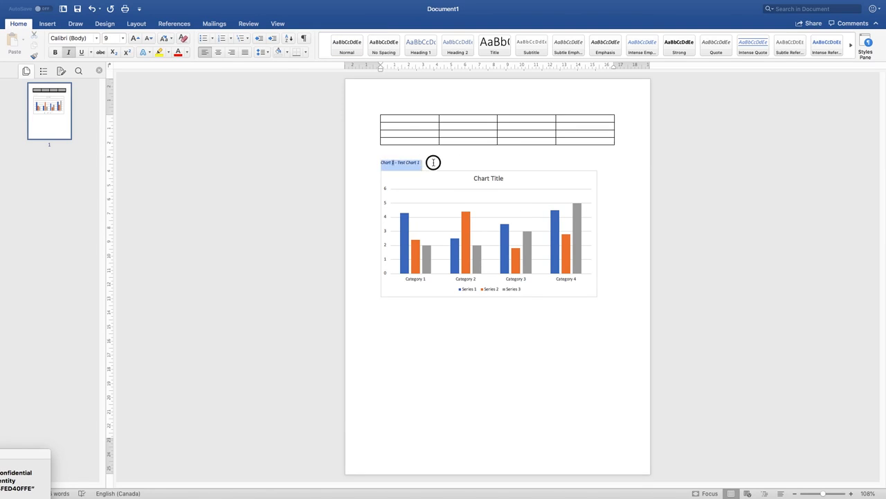
{"action": "left_click", "coordinate": [426, 162]}
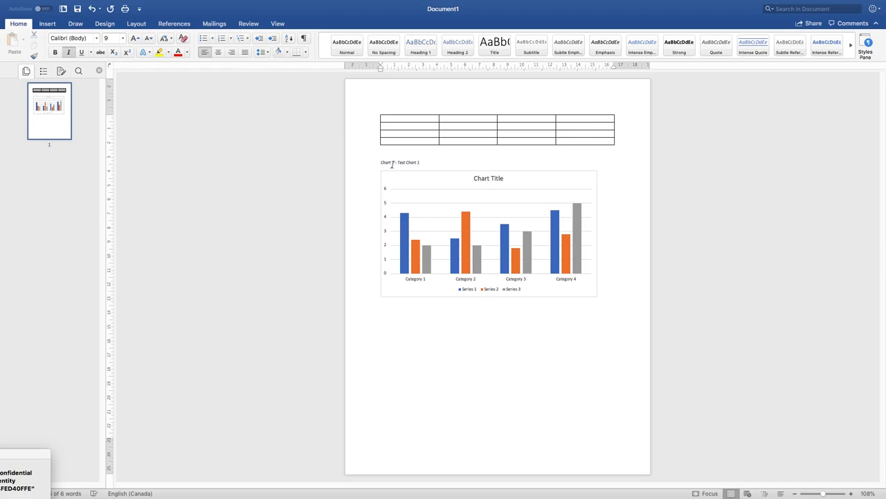
{"action": "double_click", "coordinate": [383, 163]}
{"action": "left_click", "coordinate": [414, 162]}
{"action": "left_click_drag", "start_coordinate": [384, 163], "coordinate": [476, 164]}
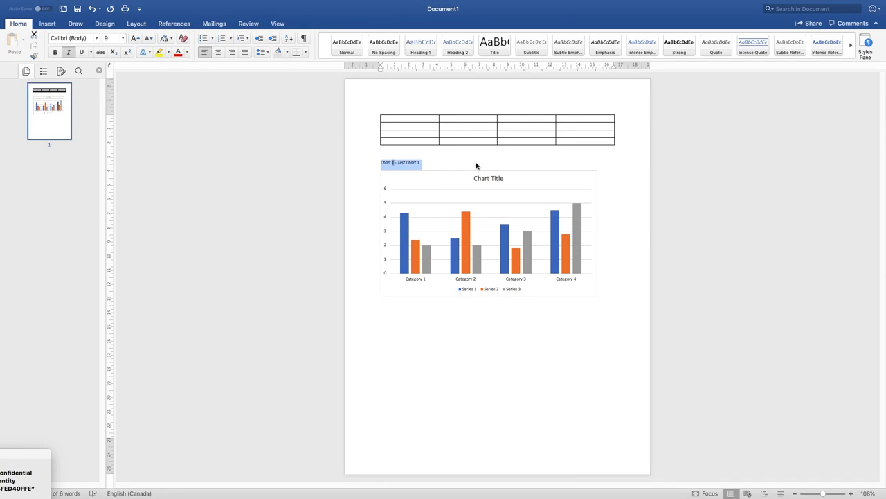
{"action": "left_click", "coordinate": [447, 166]}
{"action": "left_click", "coordinate": [381, 164]}
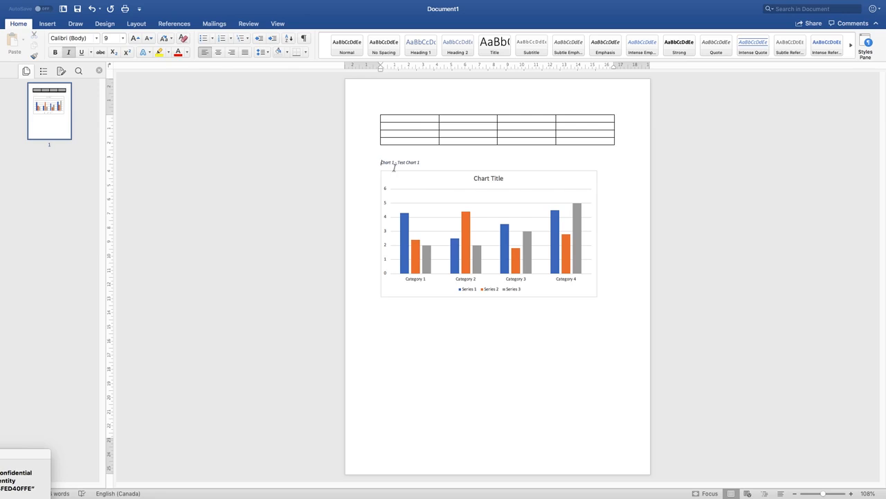
{"action": "left_click", "coordinate": [218, 55]}
Centre the column chart horizontally beneath its caption
{"action": "left_click", "coordinate": [578, 186]}
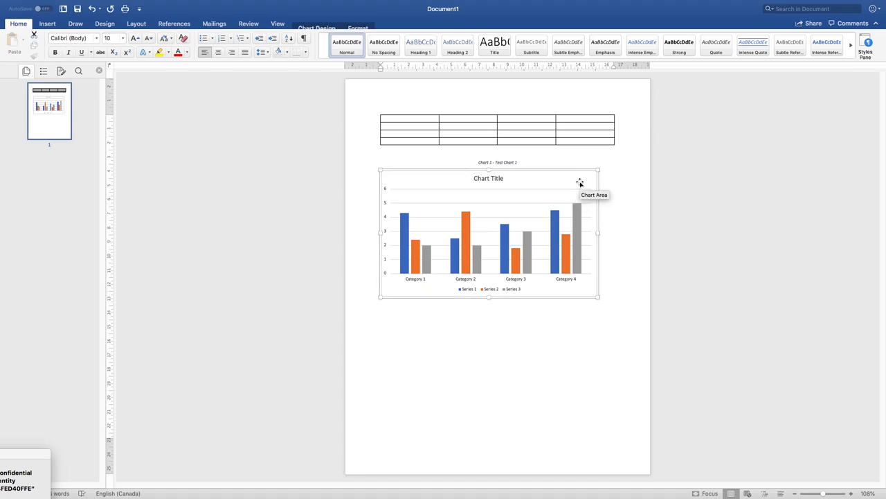
{"action": "left_click", "coordinate": [551, 162]}
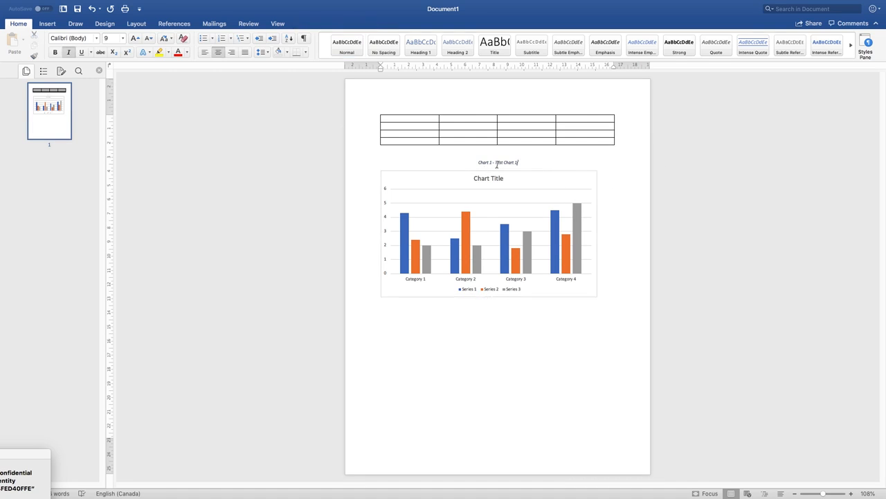
{"action": "left_click", "coordinate": [418, 180]}
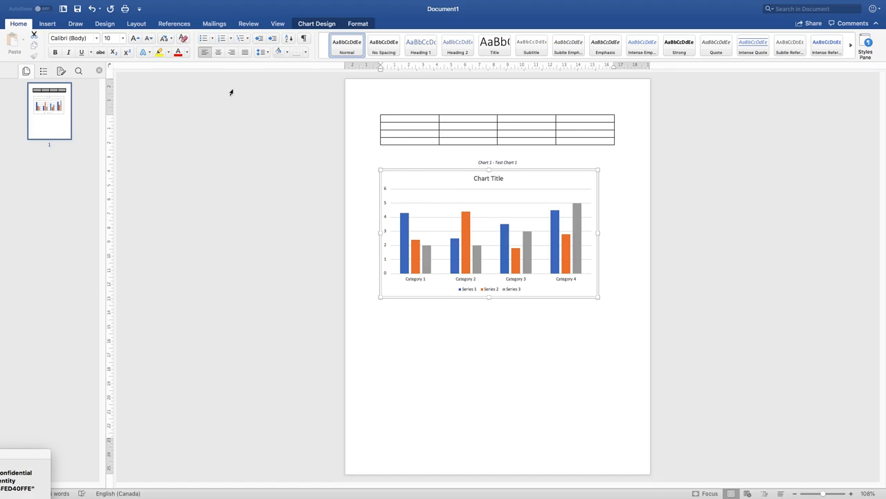
{"action": "left_click", "coordinate": [218, 53]}
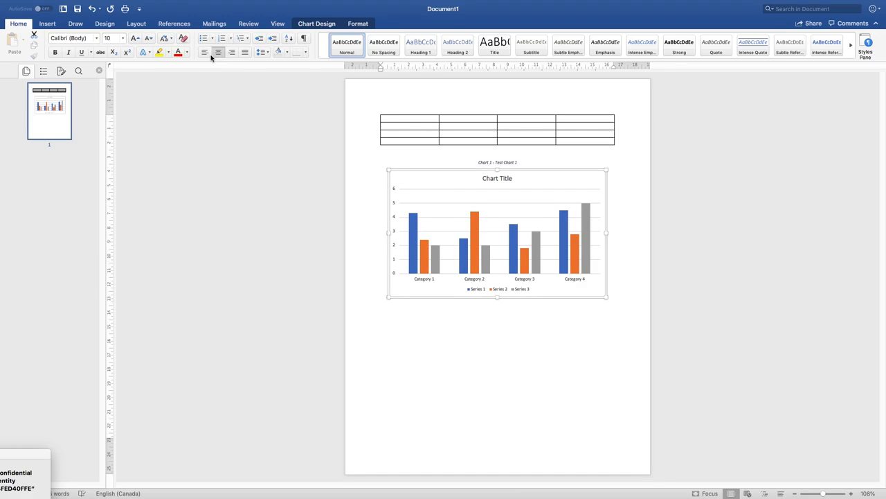
{"action": "left_click", "coordinate": [218, 54]}
{"action": "left_click", "coordinate": [218, 53]}
Start a caption for the whole table and set its label to Table
{"action": "left_click", "coordinate": [377, 112]}
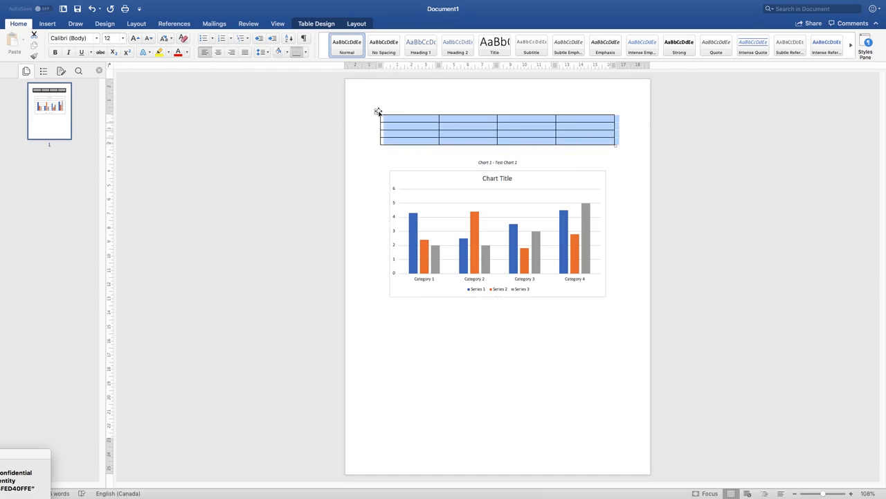
{"action": "right_click", "coordinate": [378, 111]}
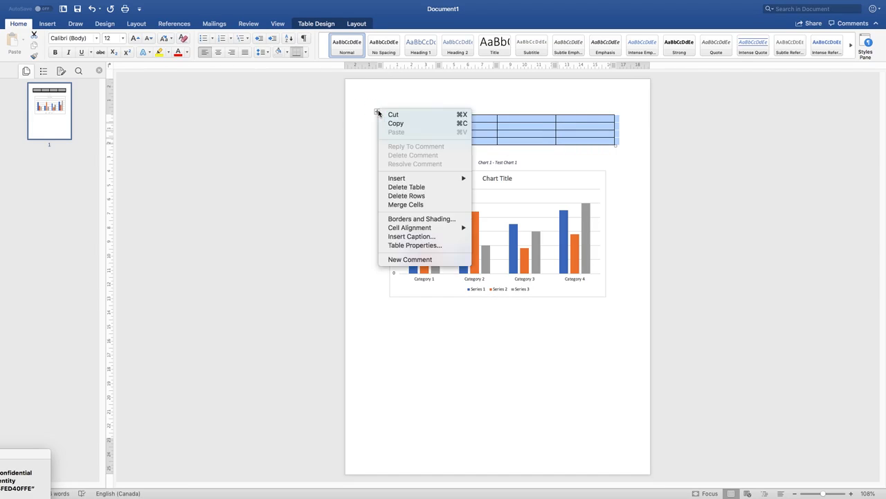
{"action": "left_click", "coordinate": [414, 236]}
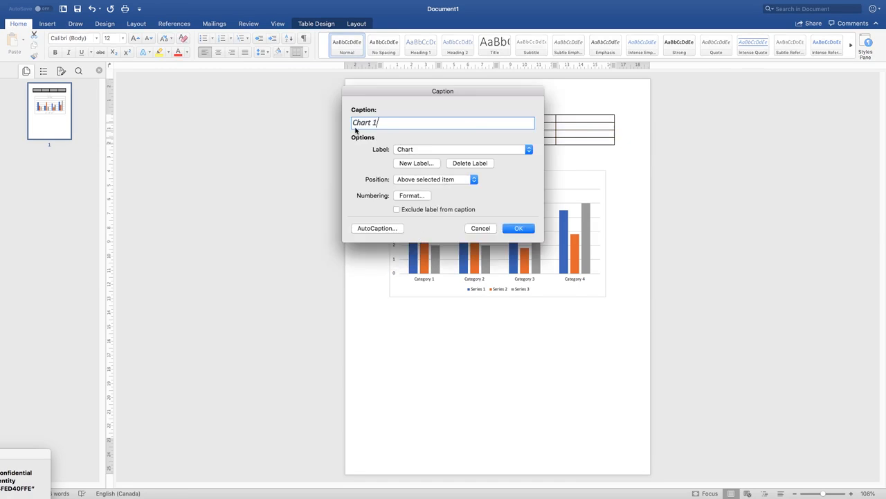
{"action": "left_click", "coordinate": [528, 150]}
{"action": "left_click", "coordinate": [529, 150]}
{"action": "left_click", "coordinate": [523, 150]}
{"action": "left_click", "coordinate": [505, 179]}
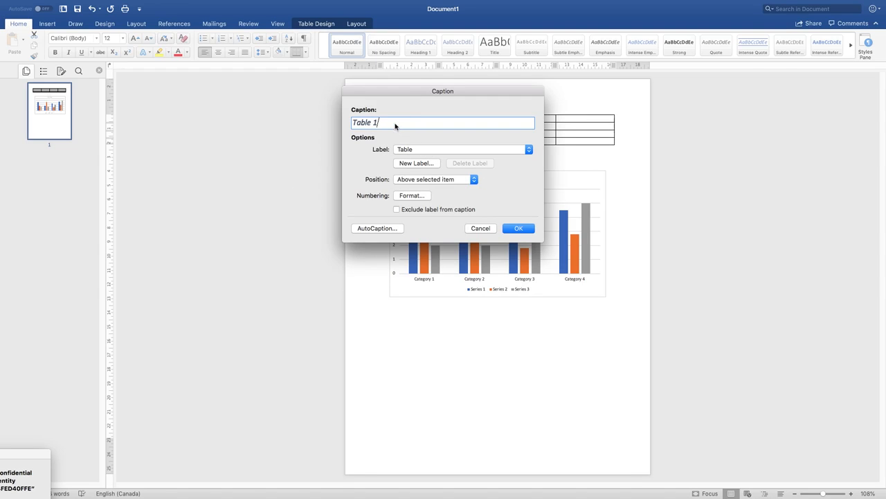
Complete the table's caption as "Table 1 - Test Table 1" and insert it above the table
{"action": "type", "text": "-"}
{"action": "type", "text": " Tes"}
{"action": "type", "text": "t Tabke"}
{"action": "type", "text": "e 1"}
{"action": "key", "text": "Return"}
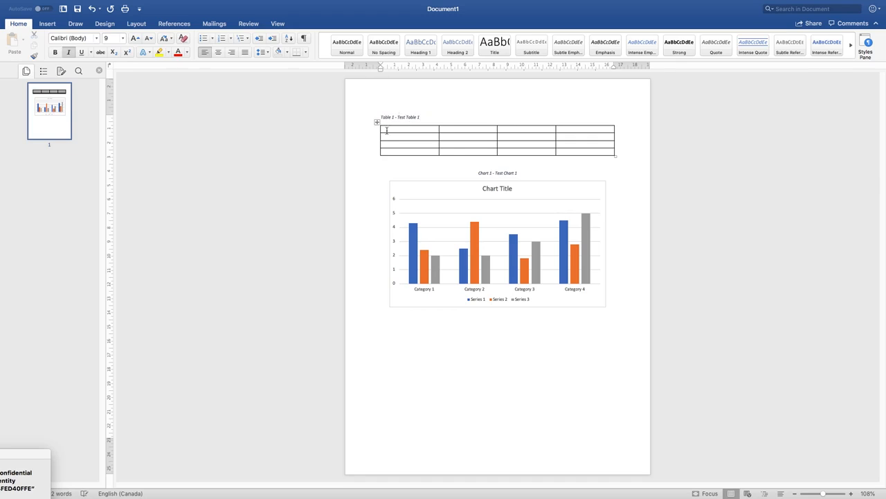
Centre the table's caption and apply centre alignment to the whole table
{"action": "left_click", "coordinate": [220, 51]}
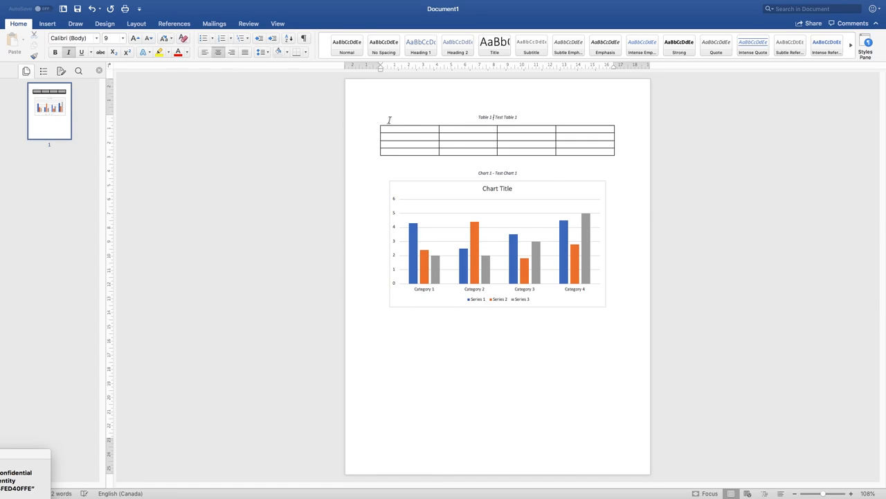
{"action": "left_click", "coordinate": [376, 122]}
{"action": "left_click", "coordinate": [221, 52]}
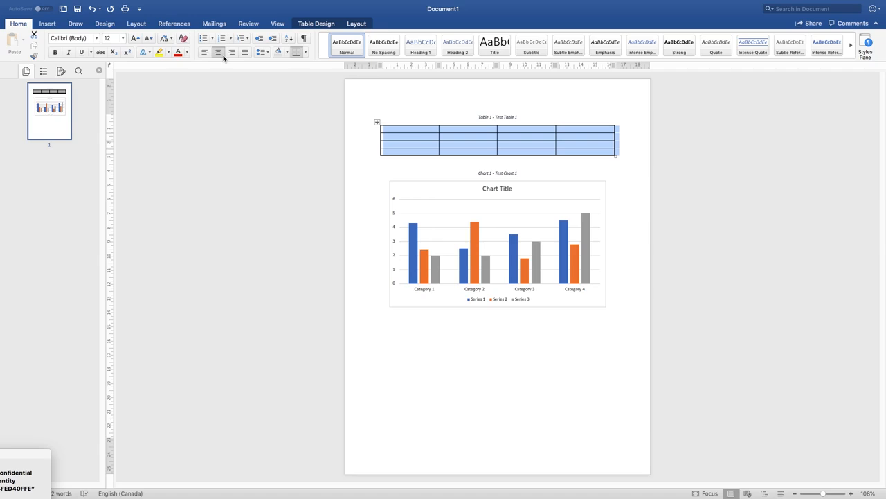
Insert a page break before the table's caption to leave a blank page ahead of it
{"action": "left_click", "coordinate": [444, 112]}
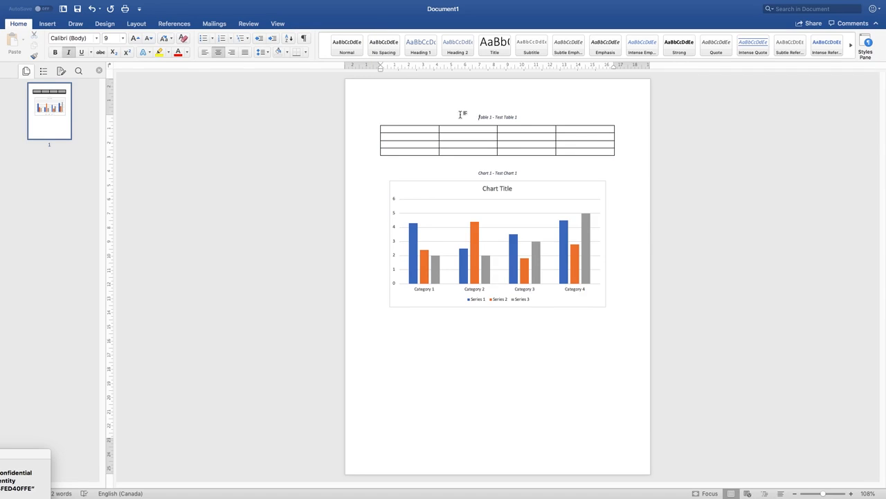
{"action": "key", "text": "super+Return"}
{"action": "scroll", "coordinate": [461, 115], "scroll_direction": "down", "scroll_amount": 1}
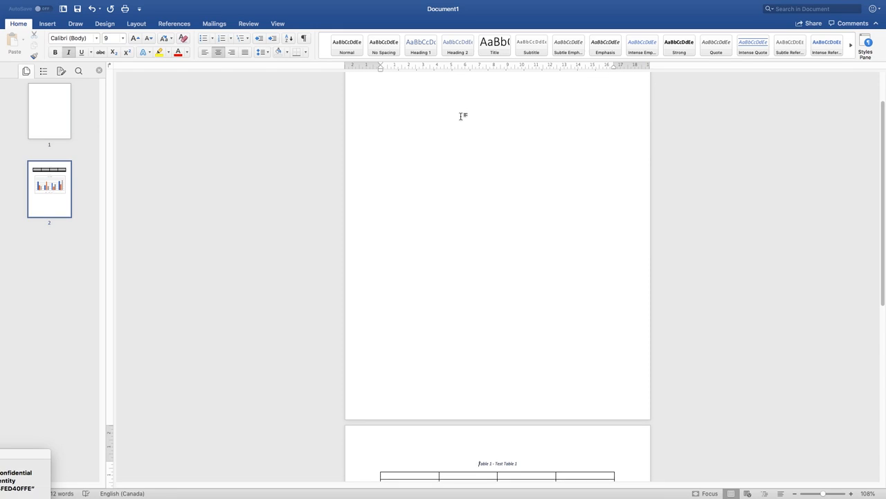
{"action": "scroll", "coordinate": [465, 131], "scroll_direction": "up", "scroll_amount": 3}
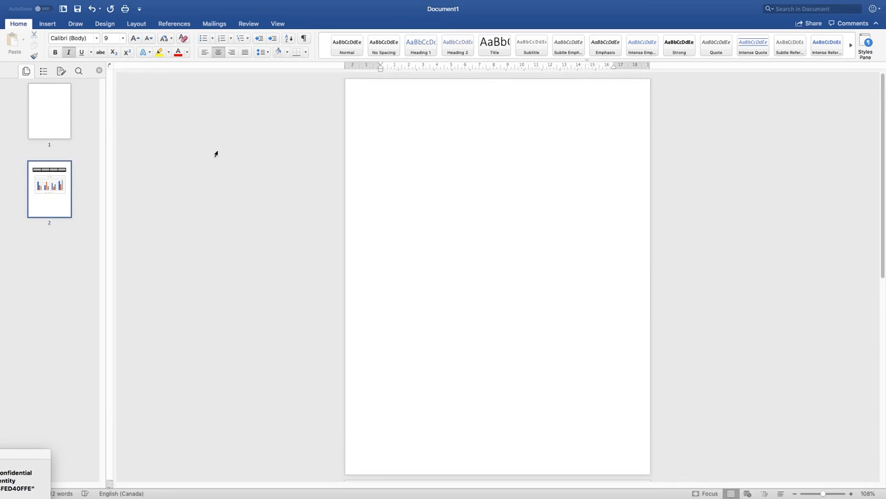
Show the formatting marks and place the cursor before the page break on the first page
{"action": "left_click", "coordinate": [304, 40]}
{"action": "left_click", "coordinate": [374, 113]}
{"action": "left_click", "coordinate": [380, 117]}
{"action": "left_click", "coordinate": [304, 42]}
{"action": "left_click", "coordinate": [305, 41]}
{"action": "left_click", "coordinate": [304, 43]}
{"action": "left_click", "coordinate": [305, 43]}
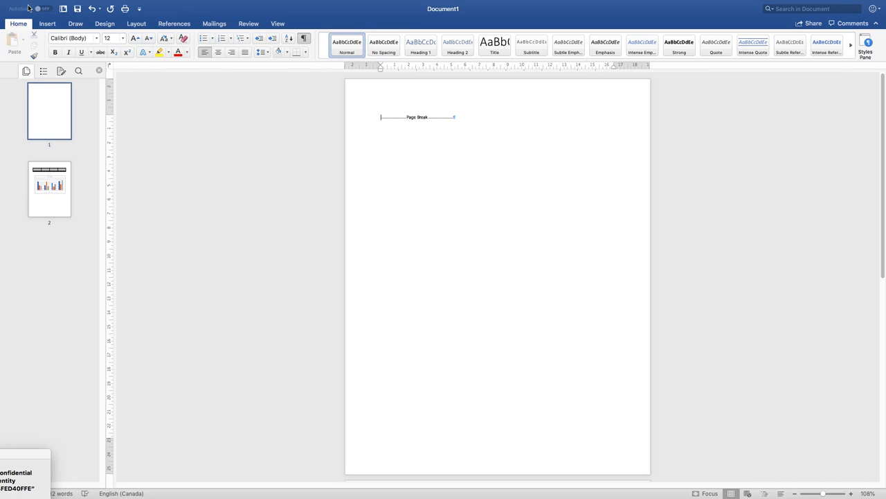
Insert a table of figures before the first page's page break, using the Table caption label and the From template format
{"action": "left_click", "coordinate": [47, 25]}
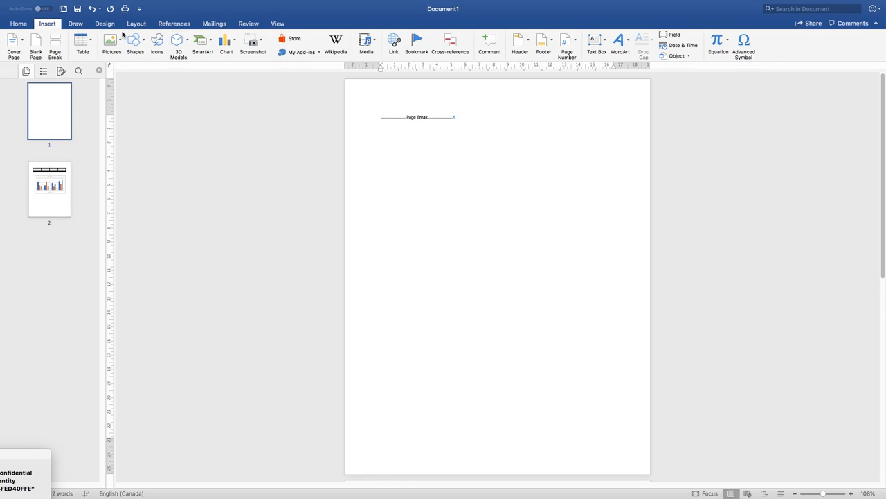
{"action": "left_click", "coordinate": [166, 25]}
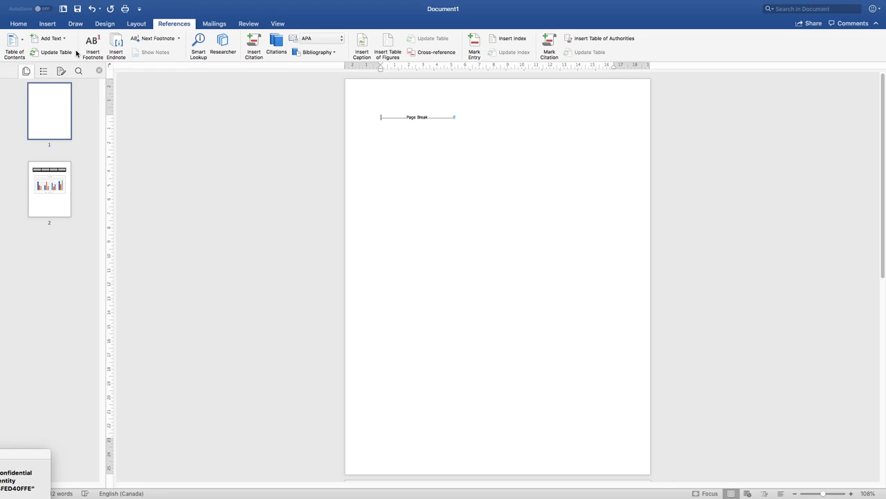
{"action": "left_click", "coordinate": [391, 53]}
{"action": "left_click_drag", "start_coordinate": [440, 77], "coordinate": [670, 148]}
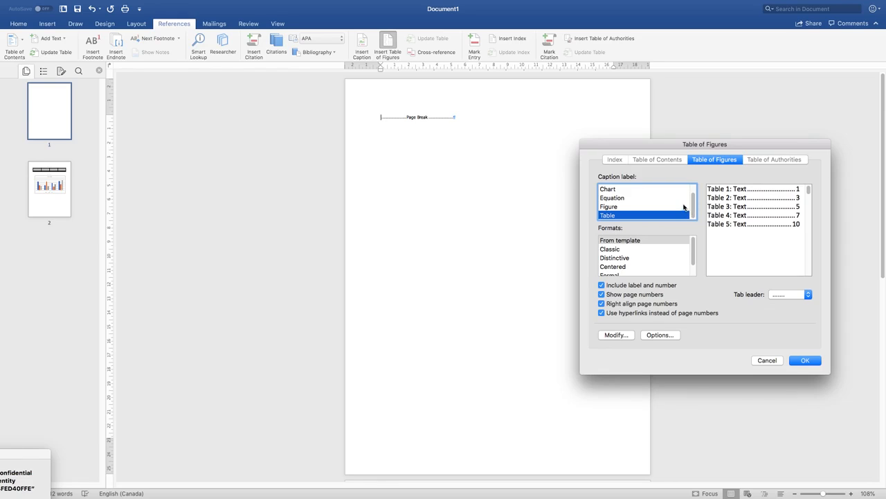
{"action": "left_click", "coordinate": [612, 208]}
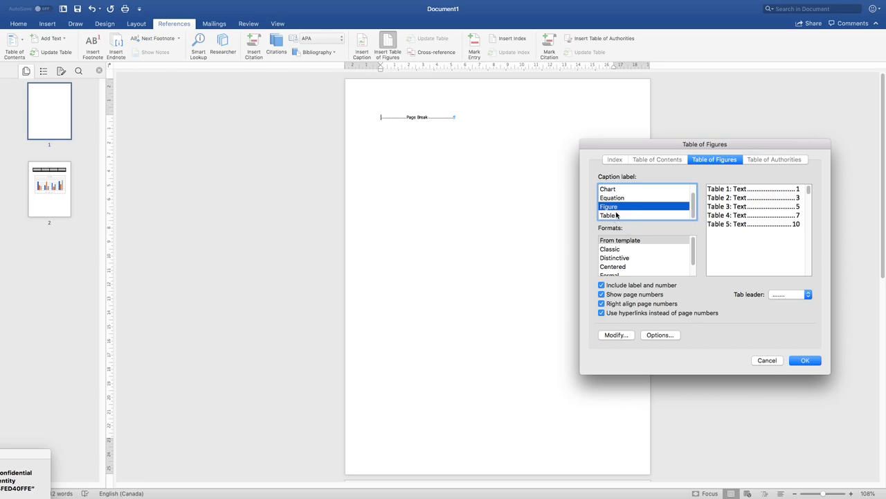
{"action": "left_click", "coordinate": [618, 215]}
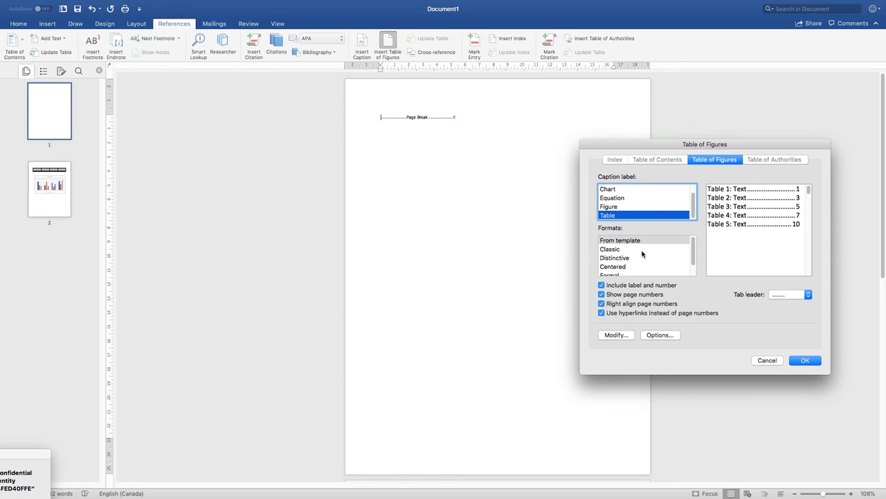
{"action": "left_click", "coordinate": [617, 247]}
{"action": "key", "text": "Up"}
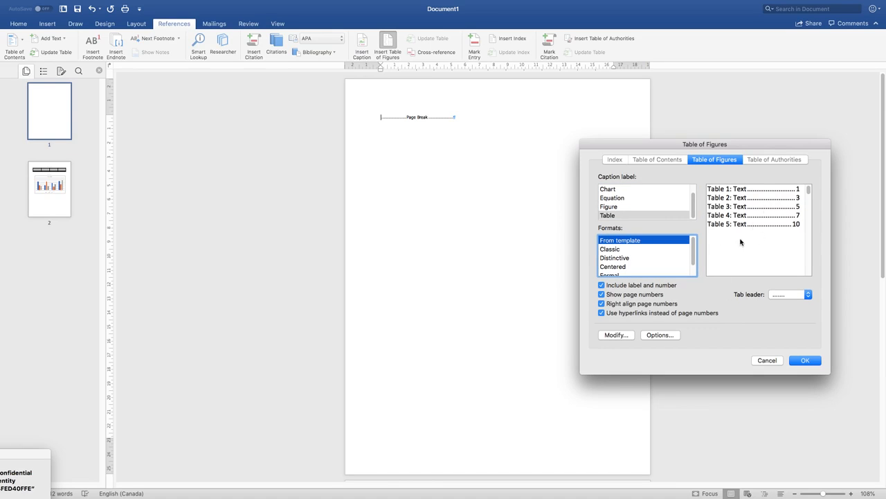
{"action": "left_click", "coordinate": [801, 362]}
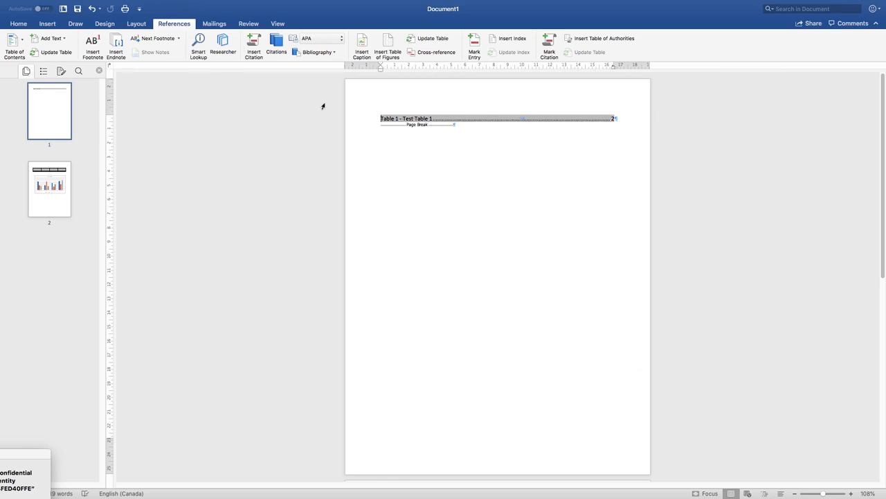
Add the heading "Table of Tables" on a new line above the table list and set its font to Alegreya
{"action": "key", "text": "Return"}
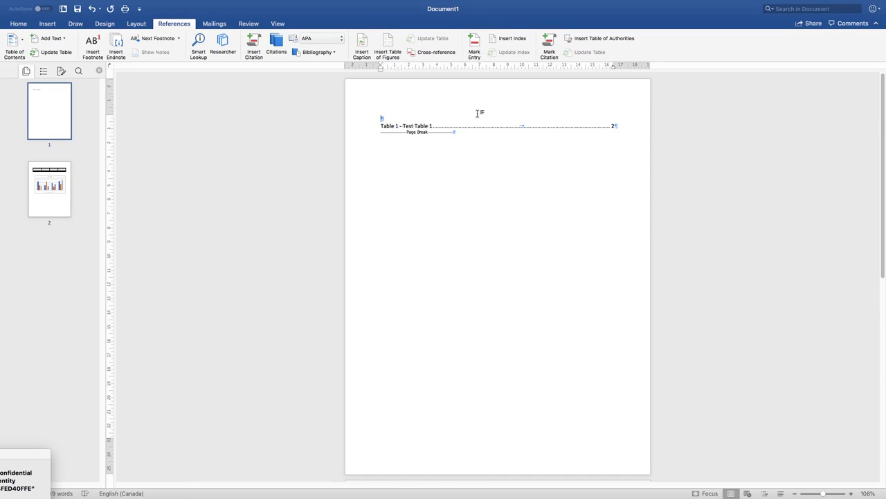
{"action": "type", "text": "Table of Tables"}
{"action": "key", "text": "shift+Left"}
{"action": "key", "text": "shift+Left"}
{"action": "key", "text": "shift+Left"}
{"action": "key", "text": "shift+Left"}
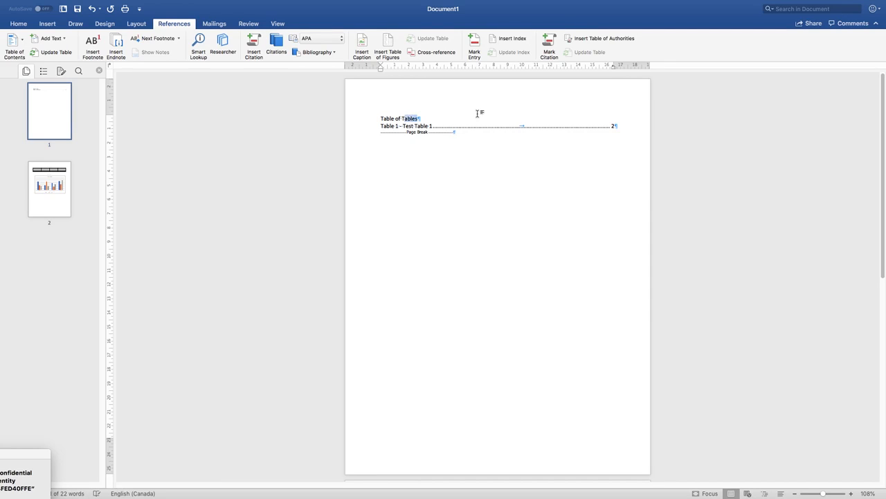
{"action": "key", "text": "shift+Left"}
{"action": "key", "text": "shift+Left"}
{"action": "key", "text": "shift+Left"}
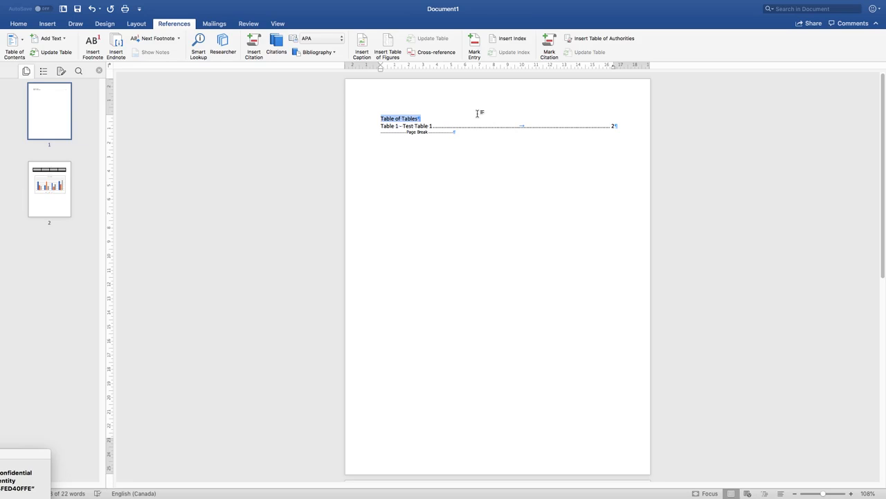
{"action": "left_click", "coordinate": [46, 23]}
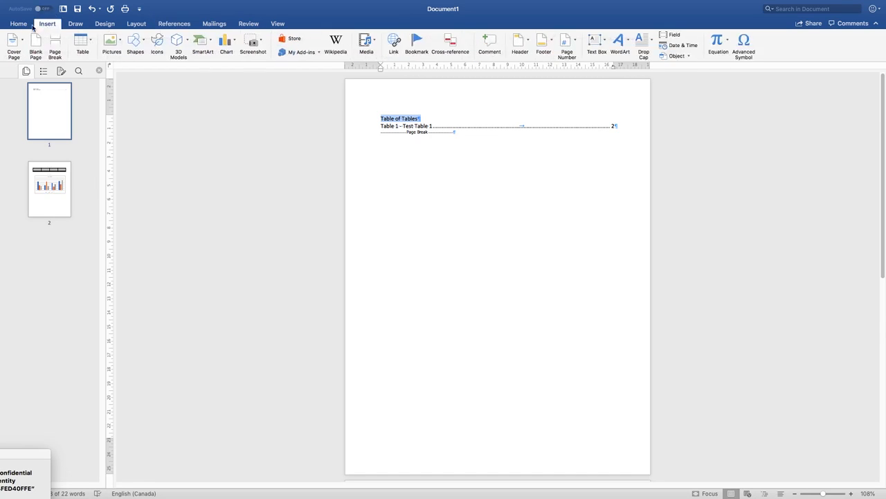
{"action": "left_click", "coordinate": [22, 24]}
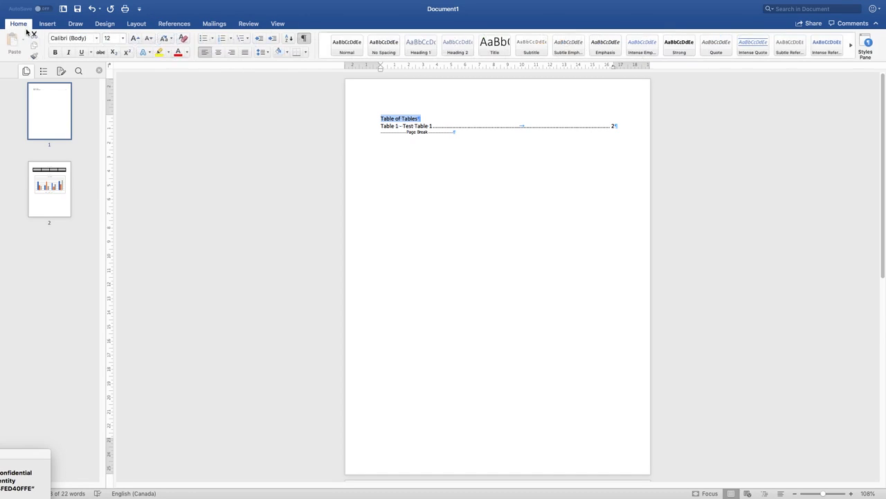
{"action": "left_click", "coordinate": [97, 39]}
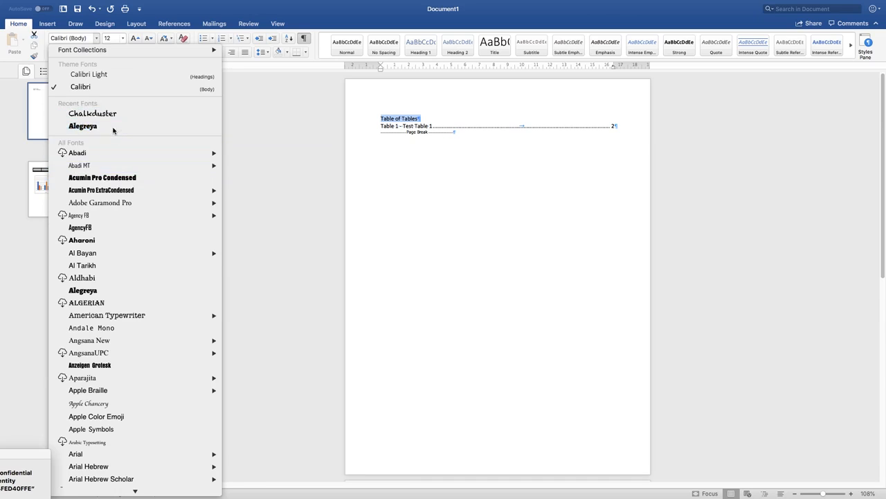
{"action": "left_click", "coordinate": [114, 128]}
Set the "Table of Tables" heading to size 20 and colour it theme blue
{"action": "left_click", "coordinate": [134, 39]}
{"action": "left_click", "coordinate": [134, 40]}
{"action": "left_click", "coordinate": [134, 39]}
{"action": "left_click", "coordinate": [134, 40]}
{"action": "left_click", "coordinate": [134, 40]}
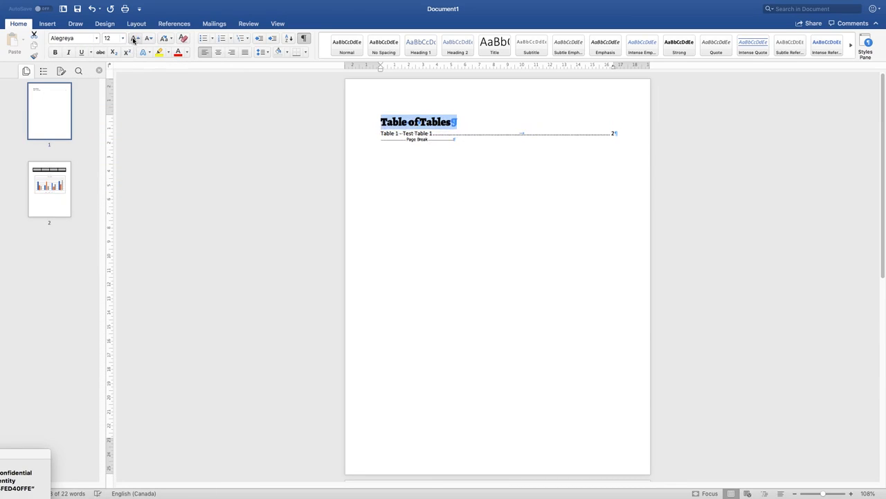
{"action": "left_click", "coordinate": [150, 39]}
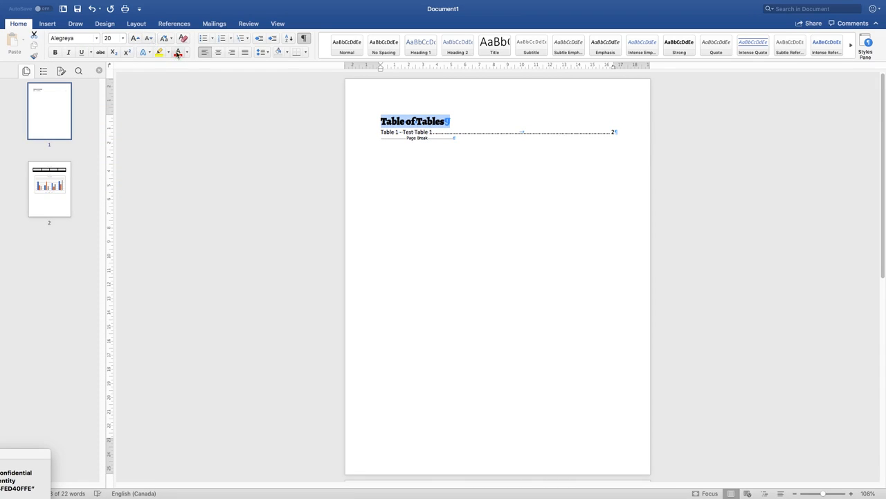
{"action": "left_click", "coordinate": [187, 53]}
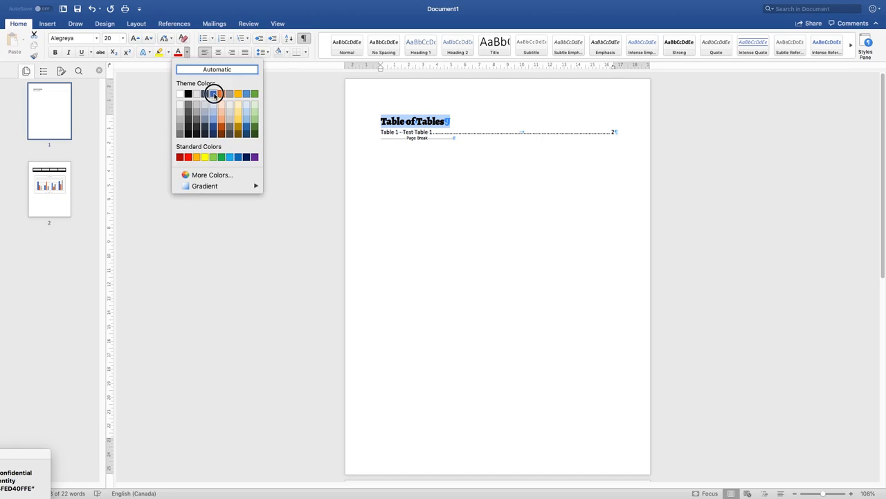
{"action": "left_click", "coordinate": [213, 93]}
{"action": "left_click", "coordinate": [535, 201]}
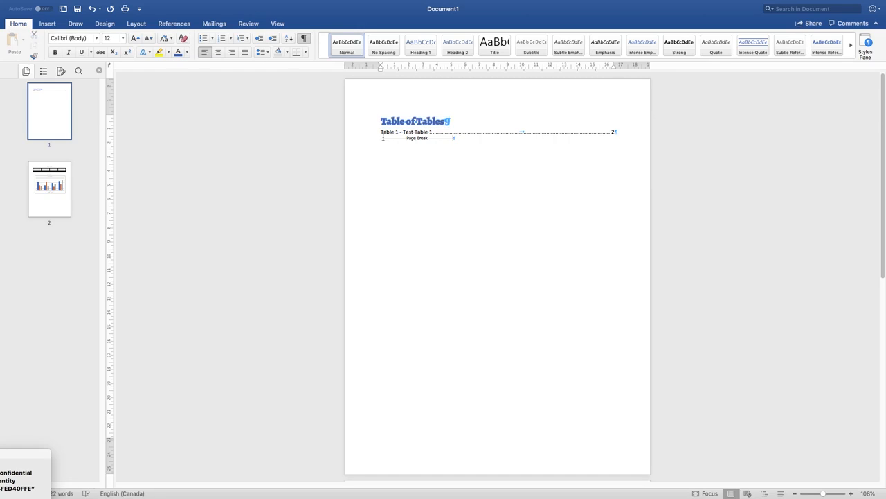
Add an empty line and another page break below the table list to create a second front page
{"action": "key", "text": "Return"}
{"action": "key", "text": "Return"}
{"action": "key", "text": "Return"}
{"action": "key", "text": "Return"}
{"action": "key", "text": "Return"}
{"action": "key", "text": "Return"}
{"action": "key", "text": "Return"}
{"action": "key", "text": "Return"}
{"action": "key", "text": "BackSpace"}
{"action": "key", "text": "BackSpace"}
{"action": "key", "text": "BackSpace"}
{"action": "key", "text": "BackSpace"}
{"action": "key", "text": "BackSpace"}
{"action": "key", "text": "BackSpace"}
{"action": "key", "text": "BackSpace"}
{"action": "key", "text": "BackSpace"}
{"action": "key", "text": "super+Return"}
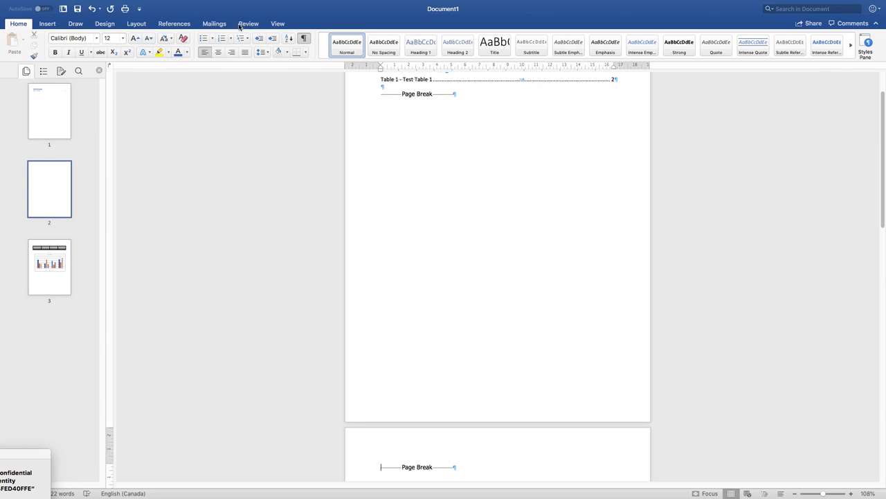
Insert a table of figures on the second page using the Chart caption label
{"action": "left_click", "coordinate": [187, 25]}
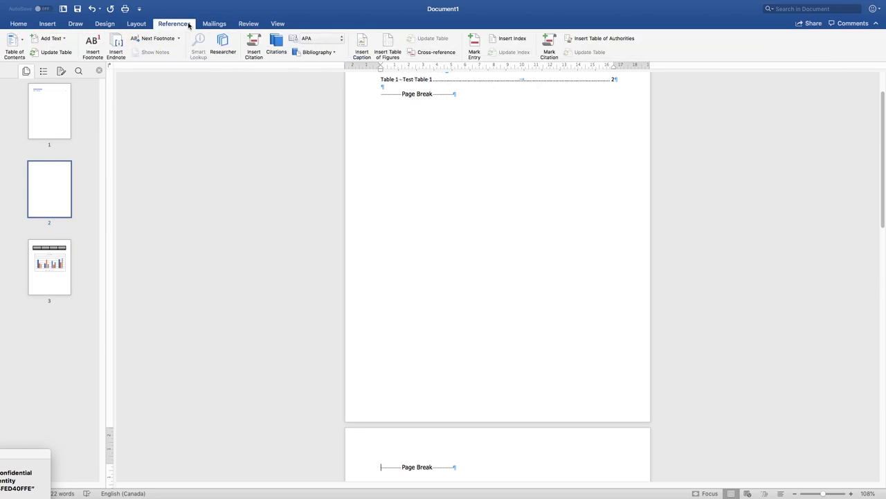
{"action": "left_click", "coordinate": [392, 49]}
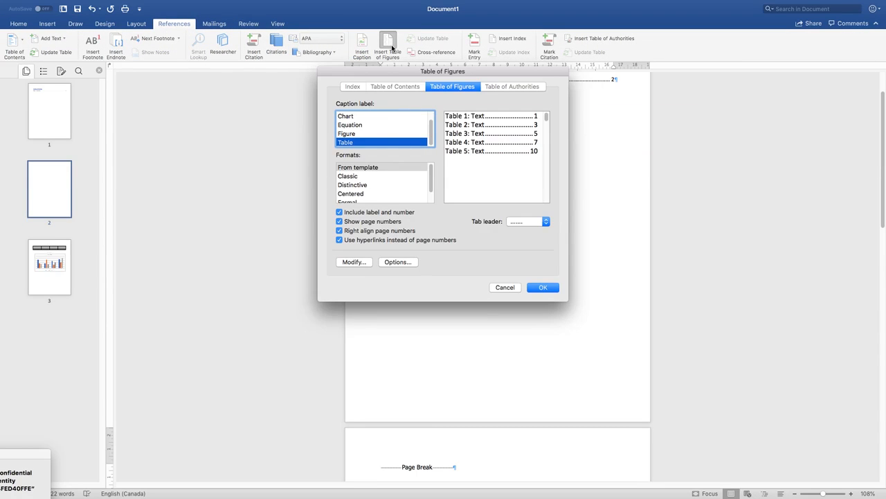
{"action": "left_click", "coordinate": [357, 118]}
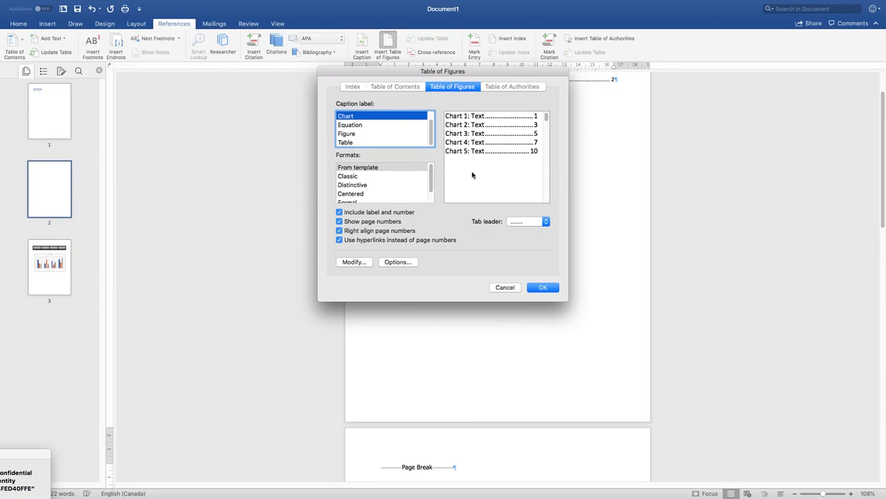
{"action": "left_click", "coordinate": [543, 287]}
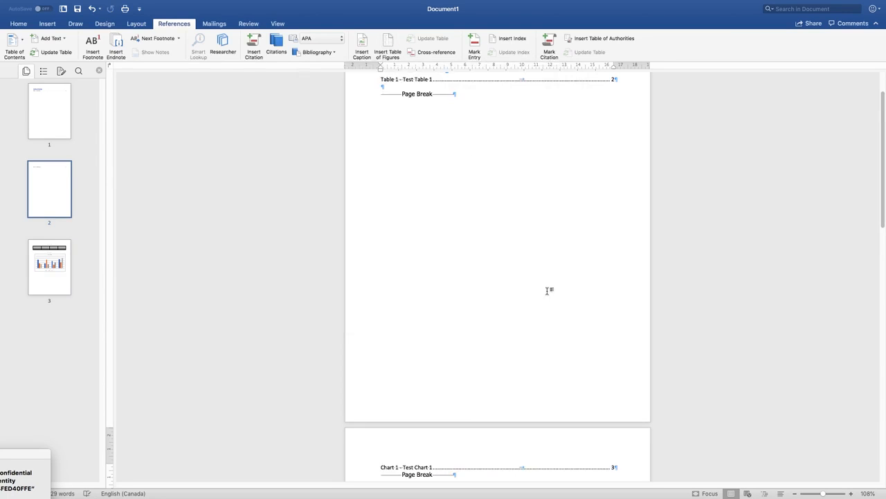
Add the heading "Table of Charts" on a new line above the chart list
{"action": "scroll", "coordinate": [547, 290], "scroll_direction": "down", "scroll_amount": 1}
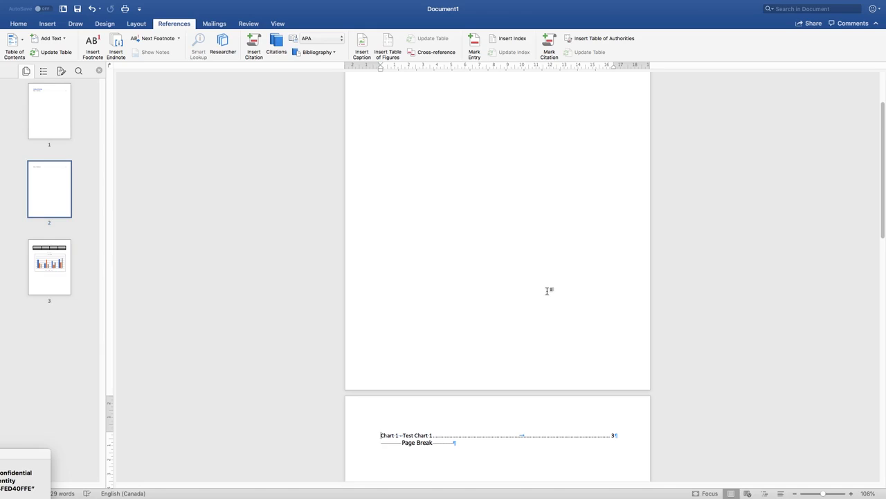
{"action": "key", "text": "Up"}
{"action": "key", "text": "Return"}
{"action": "key", "text": "Up"}
{"action": "scroll", "coordinate": [547, 291], "scroll_direction": "up", "scroll_amount": 3}
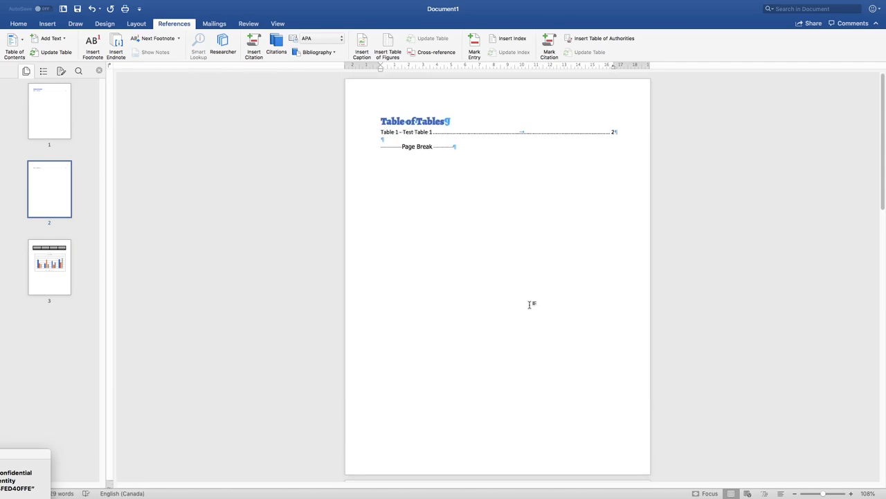
{"action": "scroll", "coordinate": [531, 305], "scroll_direction": "down", "scroll_amount": 3}
{"action": "type", "text": "T"}
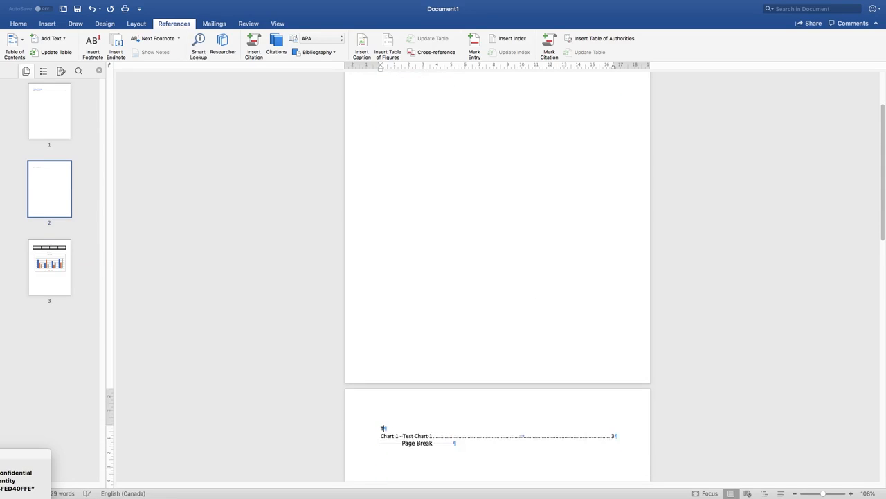
{"action": "type", "text": "able of Charts"}
Copy the formatting of the "Table of Tables" heading onto the "Table of Charts" heading with Format Painter
{"action": "scroll", "coordinate": [485, 312], "scroll_direction": "up", "scroll_amount": 3}
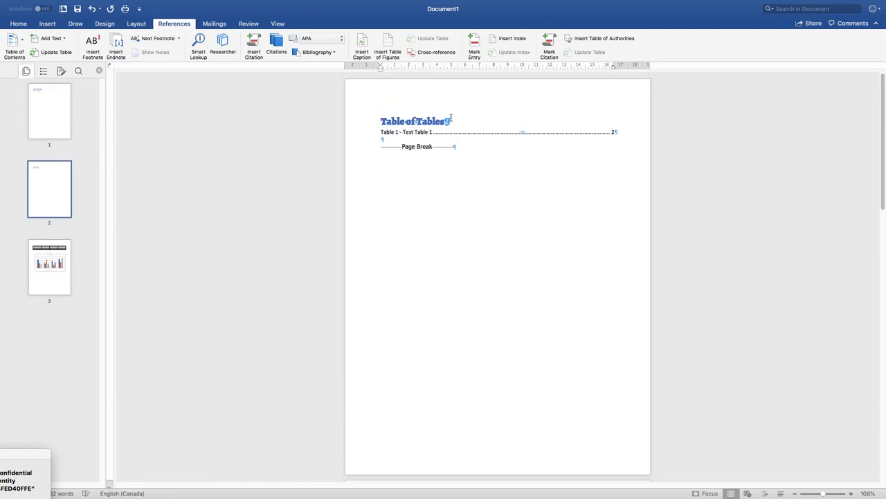
{"action": "scroll", "coordinate": [451, 126], "scroll_direction": "down", "scroll_amount": 3}
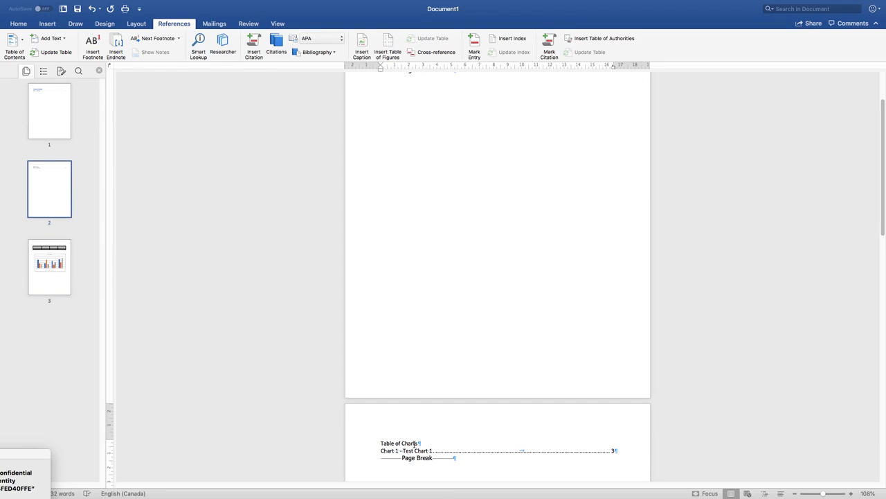
{"action": "left_click_drag", "start_coordinate": [418, 443], "coordinate": [376, 443]}
{"action": "scroll", "coordinate": [475, 434], "scroll_direction": "up", "scroll_amount": 3}
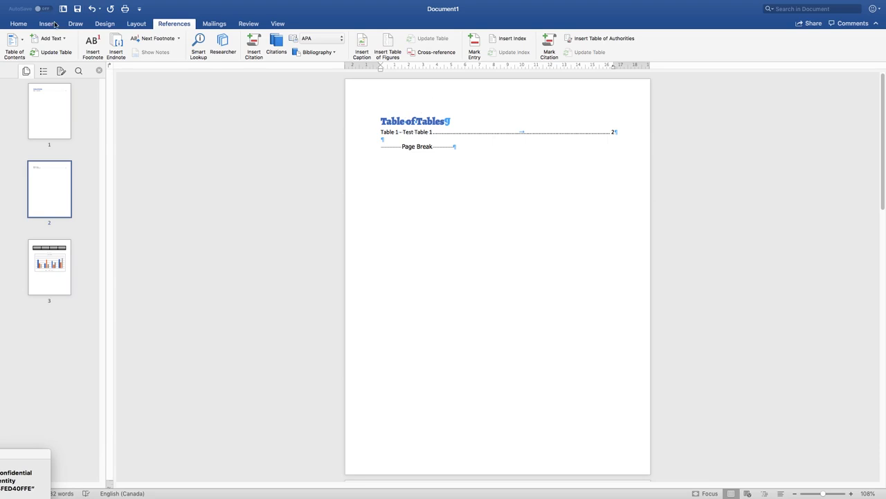
{"action": "left_click", "coordinate": [55, 24]}
{"action": "left_click", "coordinate": [19, 24]}
{"action": "triple_click", "coordinate": [388, 122]}
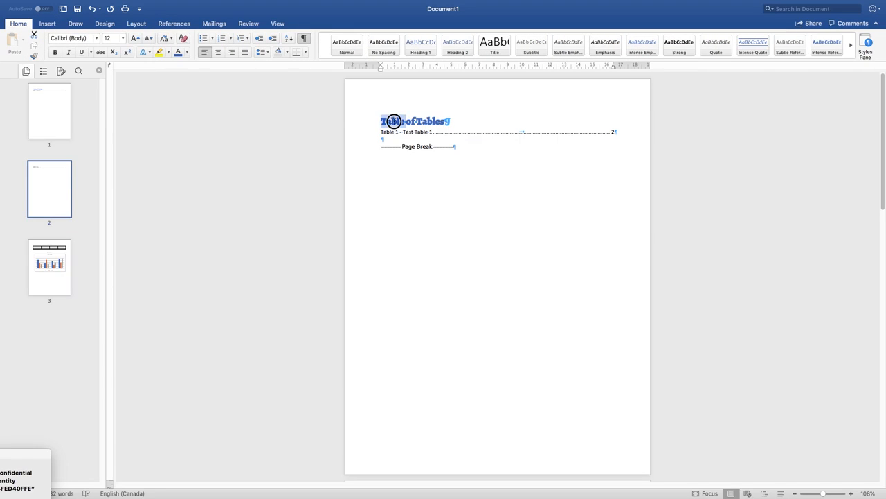
{"action": "left_click", "coordinate": [33, 56]}
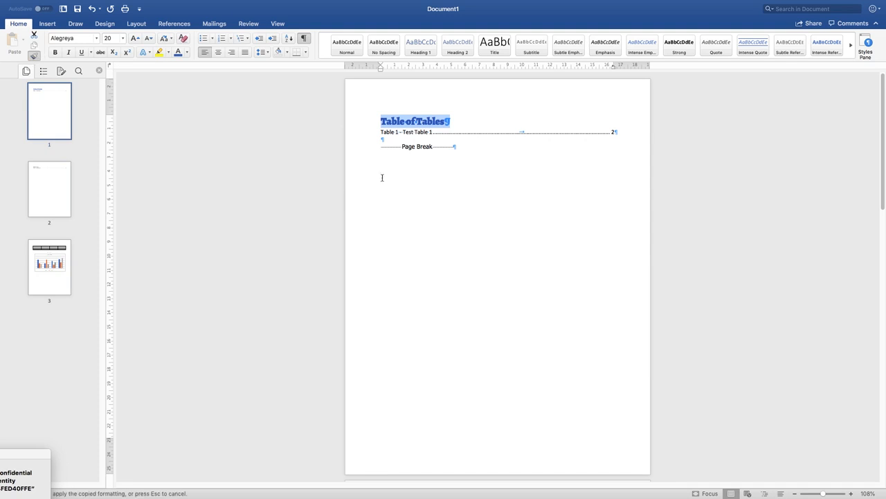
{"action": "scroll", "coordinate": [616, 266], "scroll_direction": "down", "scroll_amount": 2}
{"action": "left_click_drag", "start_coordinate": [381, 397], "coordinate": [422, 398]}
{"action": "left_click", "coordinate": [499, 402]}
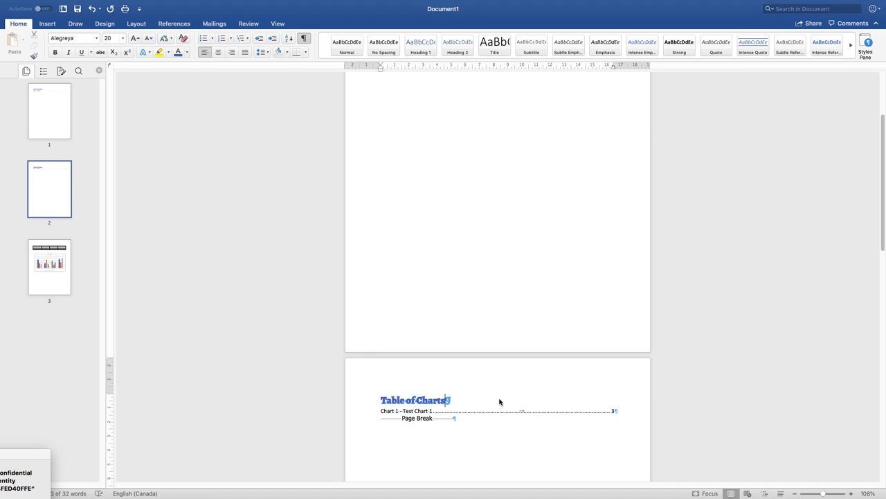
Hide the formatting marks in the document
{"action": "left_click", "coordinate": [307, 39]}
{"action": "left_click", "coordinate": [306, 38]}
{"action": "left_click", "coordinate": [306, 38]}
{"action": "scroll", "coordinate": [573, 213], "scroll_direction": "up", "scroll_amount": 5}
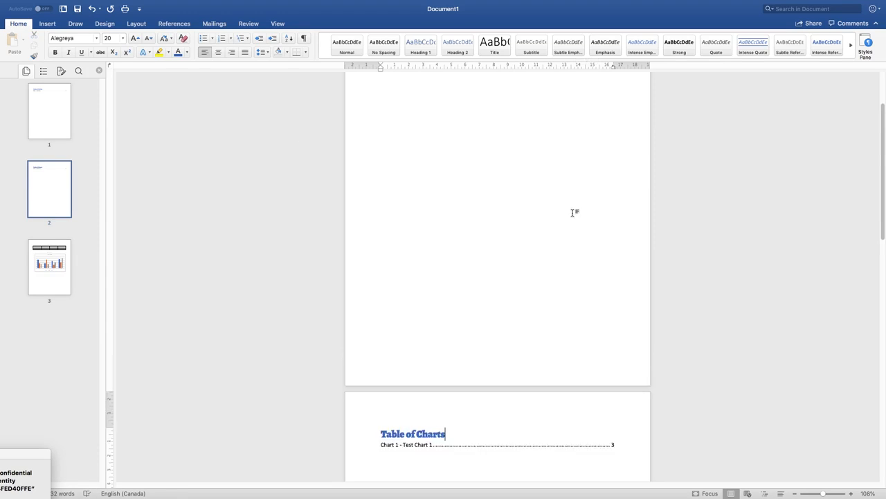
Try a page break after the chart on the third page, and undo it
{"action": "left_click", "coordinate": [450, 136]}
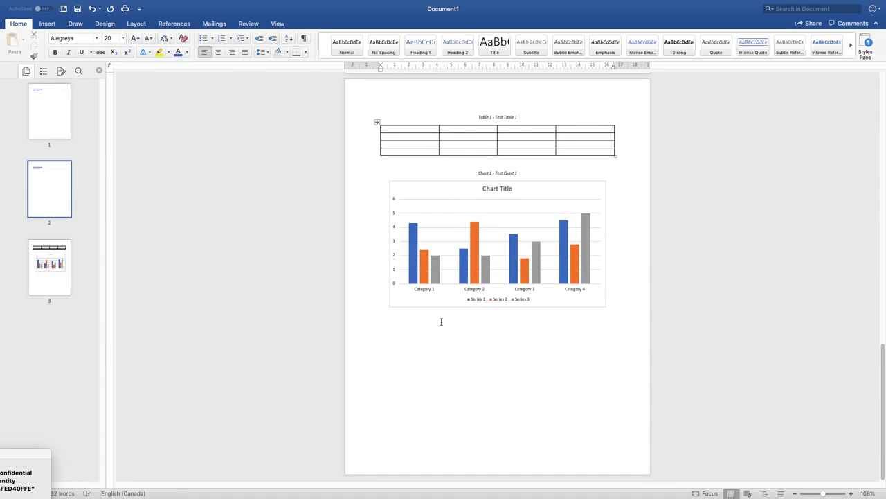
{"action": "left_click", "coordinate": [446, 189]}
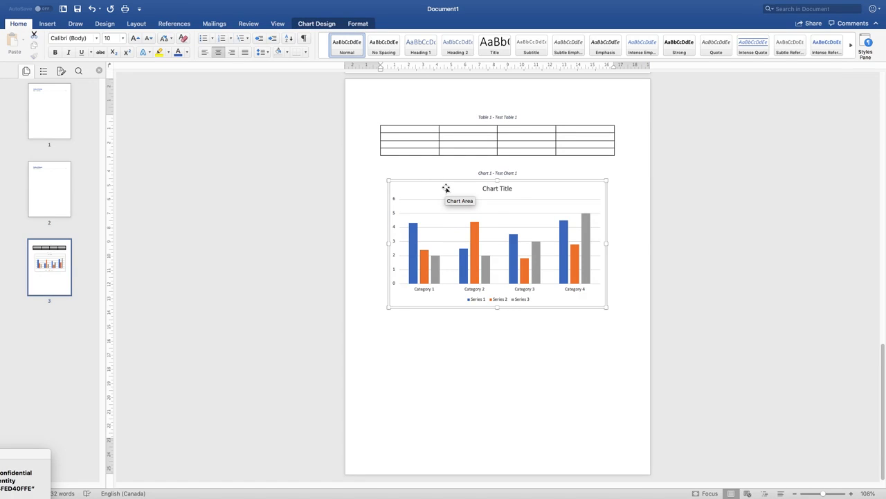
{"action": "left_click", "coordinate": [505, 358]}
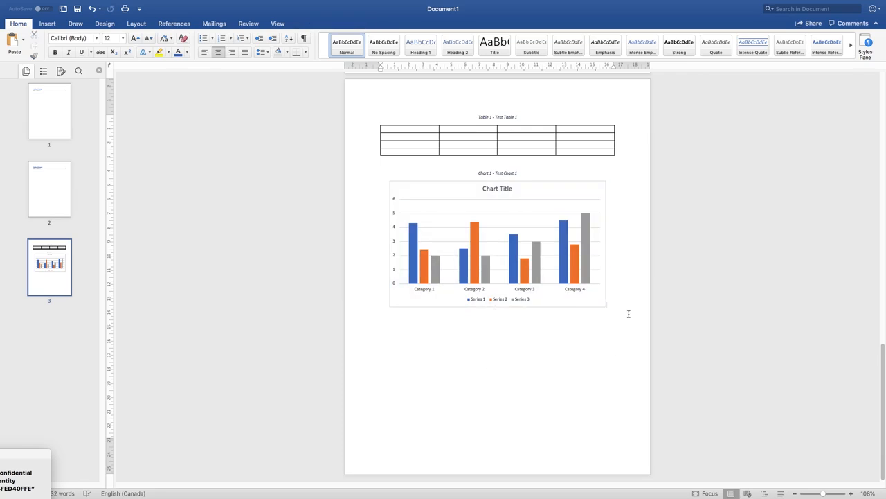
{"action": "key", "text": "super+Return"}
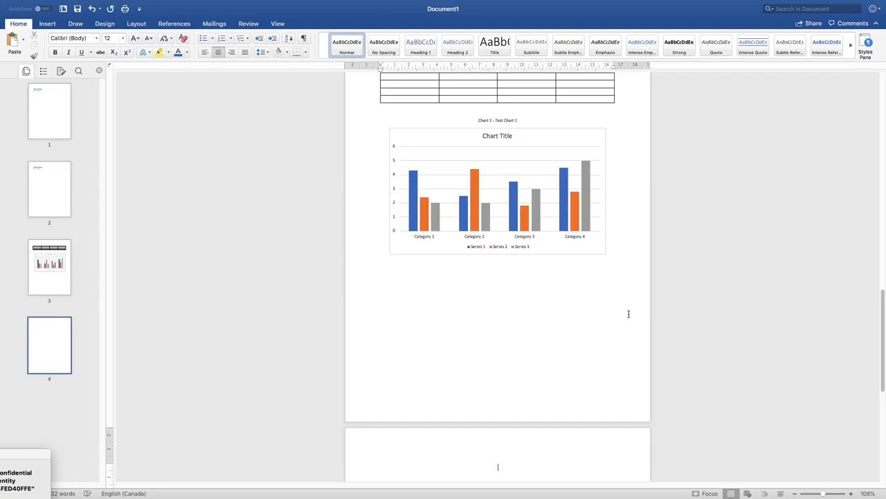
{"action": "scroll", "coordinate": [600, 316], "scroll_direction": "down", "scroll_amount": 5}
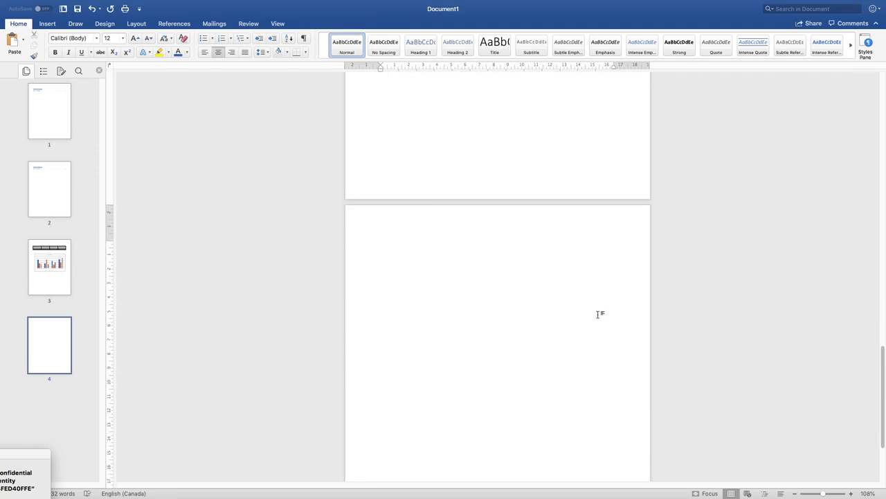
{"action": "scroll", "coordinate": [562, 282], "scroll_direction": "up", "scroll_amount": 2}
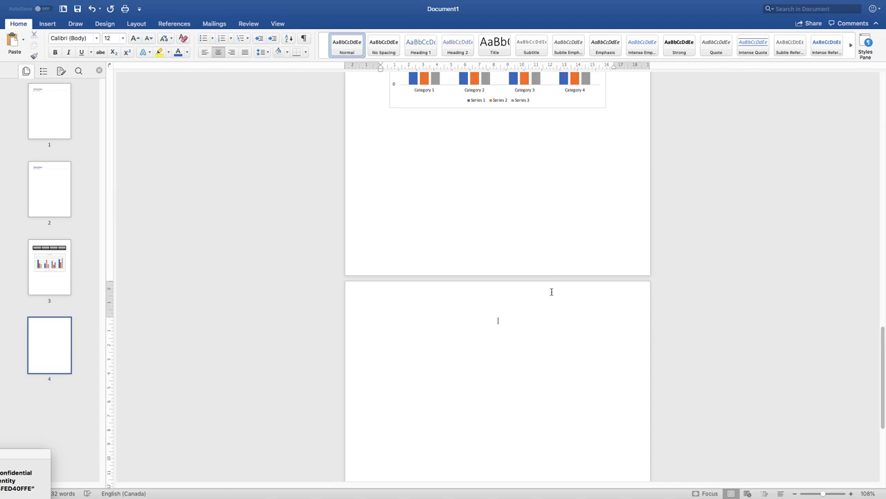
{"action": "key", "text": "BackSpace"}
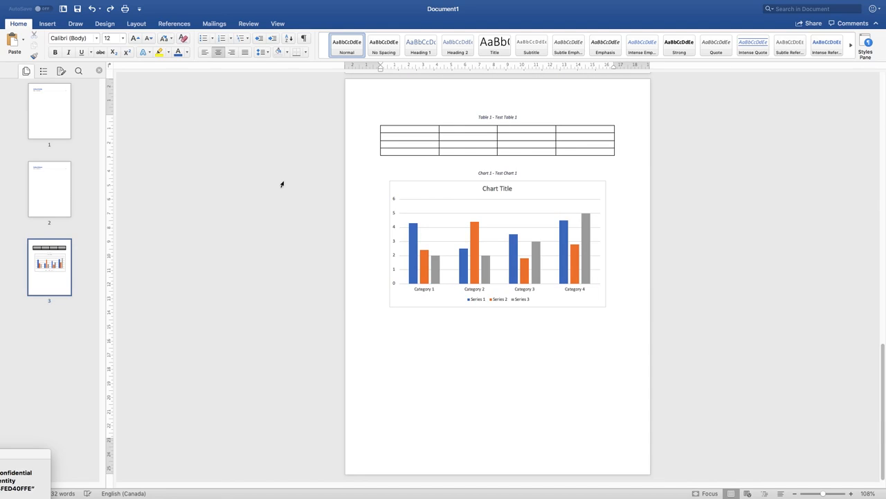
Try the page break after the chart once more, and take it back out
{"action": "left_click", "coordinate": [103, 24]}
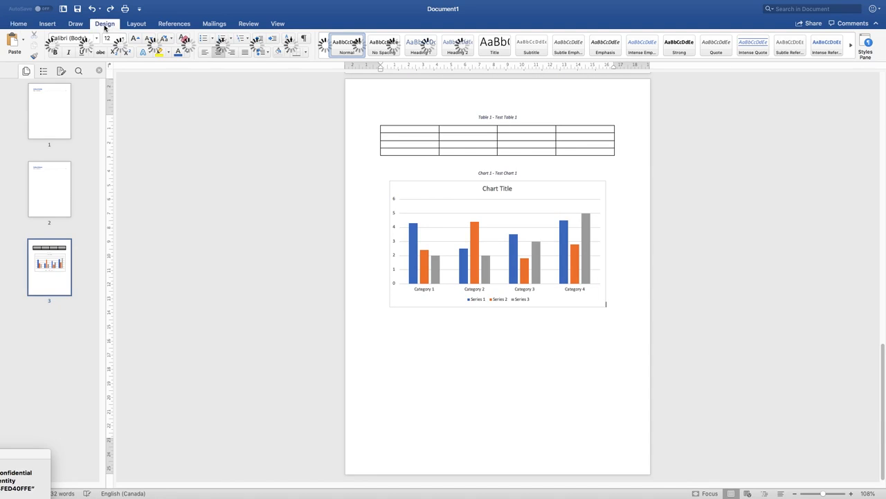
{"action": "left_click", "coordinate": [170, 25]}
{"action": "left_click", "coordinate": [58, 24]}
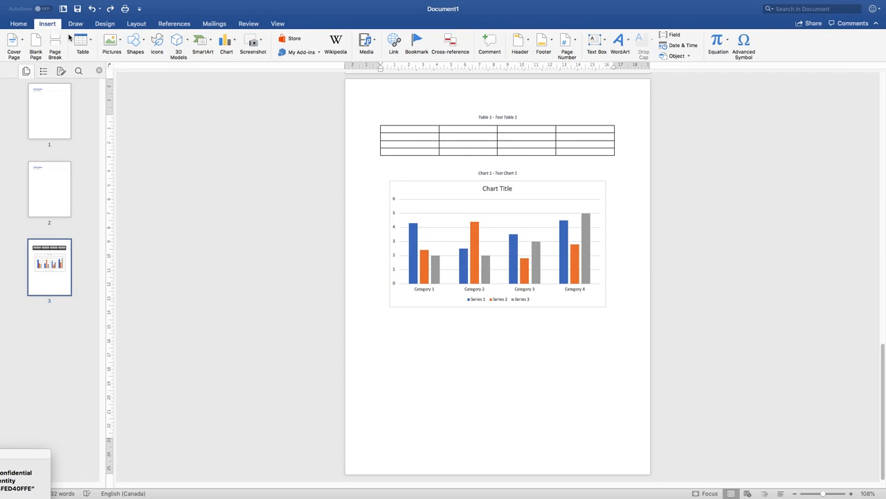
{"action": "left_click", "coordinate": [62, 48]}
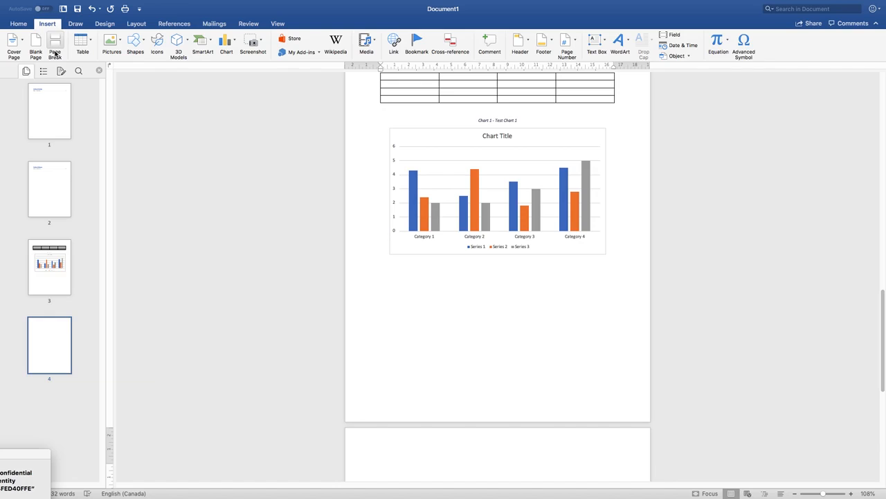
{"action": "key", "text": "BackSpace"}
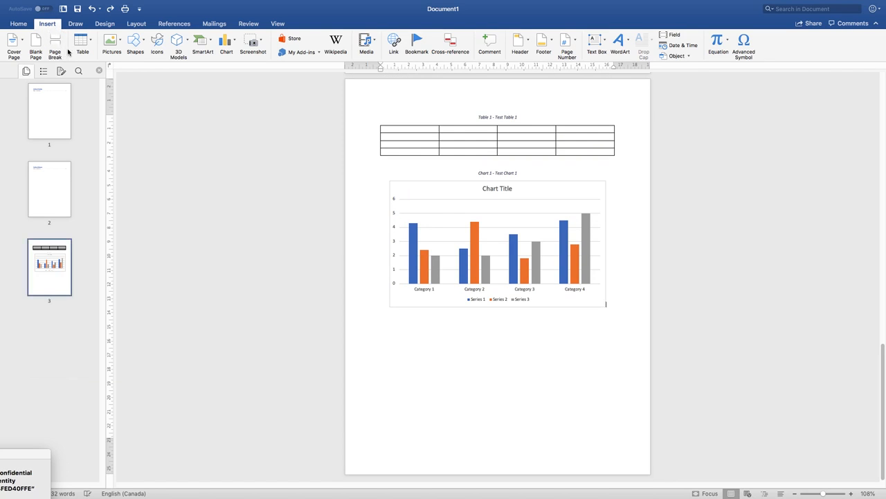
Insert a Next Page section break after the chart and show the document's formatting marks
{"action": "left_click", "coordinate": [136, 24]}
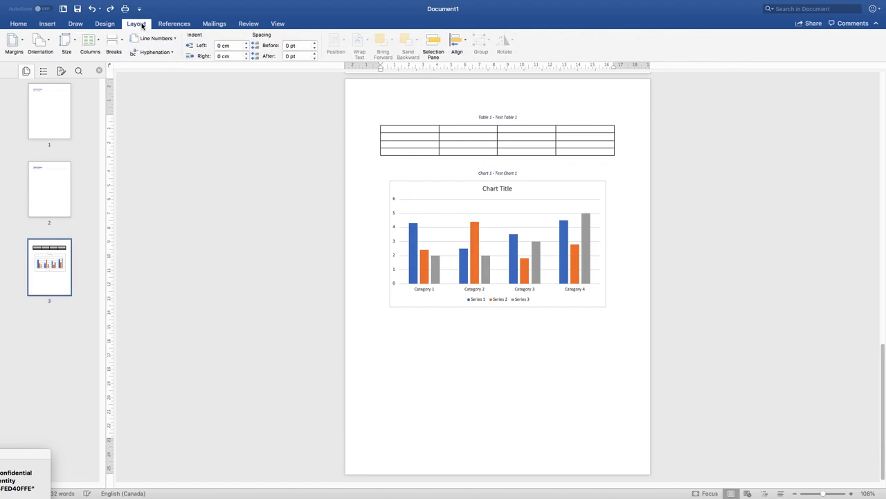
{"action": "left_click", "coordinate": [122, 42]}
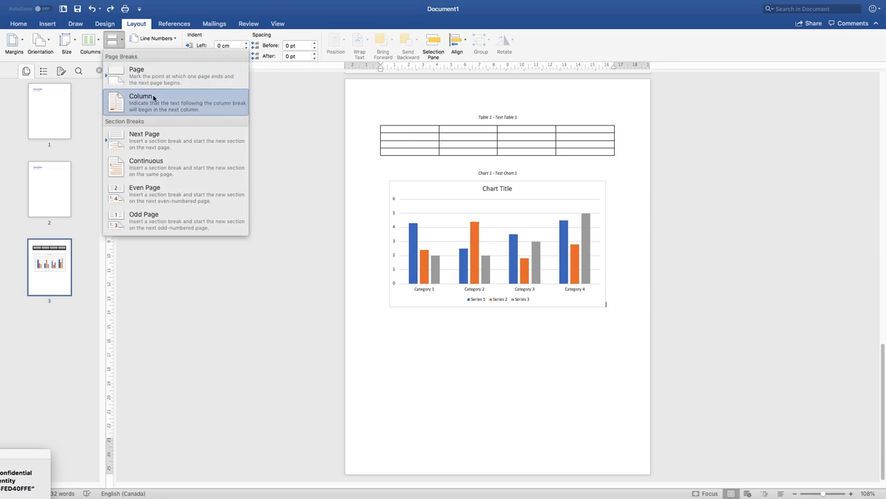
{"action": "left_click", "coordinate": [156, 136]}
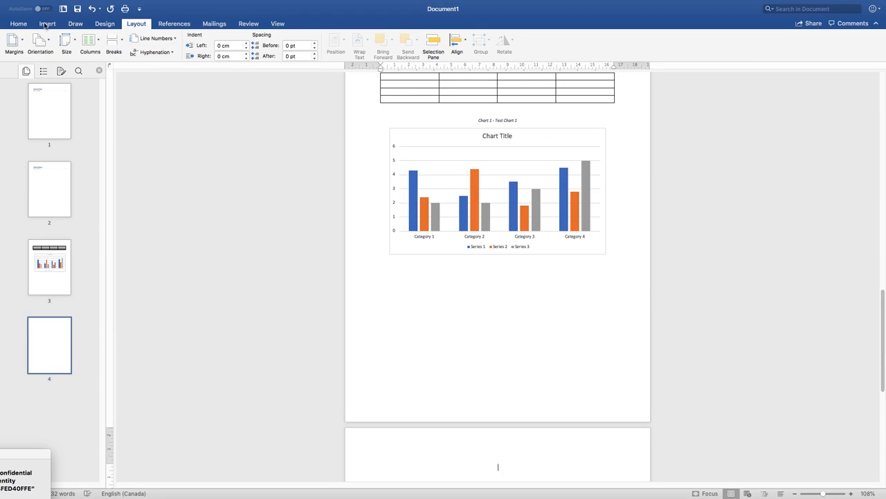
{"action": "left_click", "coordinate": [18, 24]}
{"action": "left_click", "coordinate": [304, 38]}
Place a copy of the third page's chart on the new blank fourth page
{"action": "scroll", "coordinate": [561, 215], "scroll_direction": "down", "scroll_amount": 3}
{"action": "scroll", "coordinate": [592, 249], "scroll_direction": "down", "scroll_amount": 1}
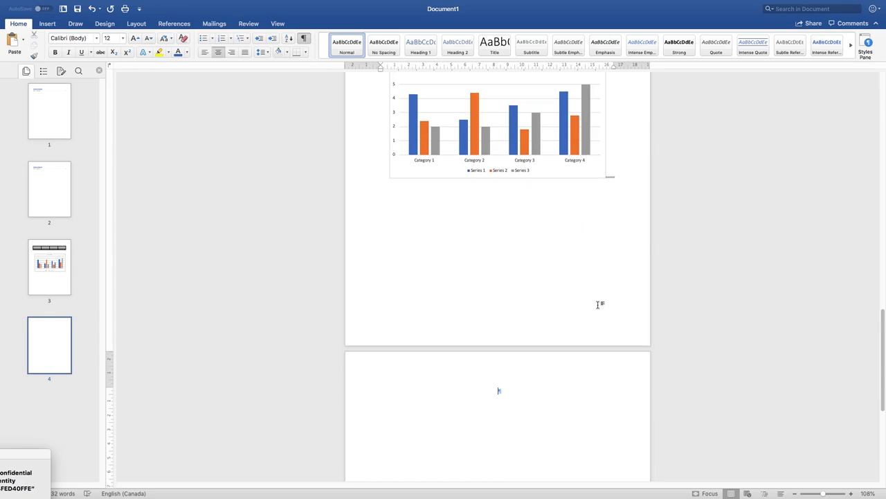
{"action": "left_click", "coordinate": [423, 91]}
{"action": "left_click", "coordinate": [416, 171]}
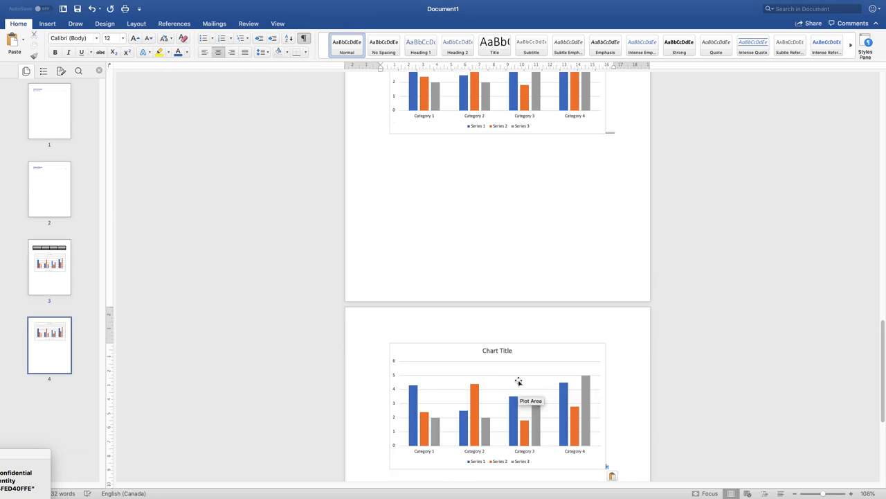
Change the new section containing the copied chart to landscape orientation
{"action": "left_click", "coordinate": [460, 328]}
{"action": "scroll", "coordinate": [488, 374], "scroll_direction": "down", "scroll_amount": 5}
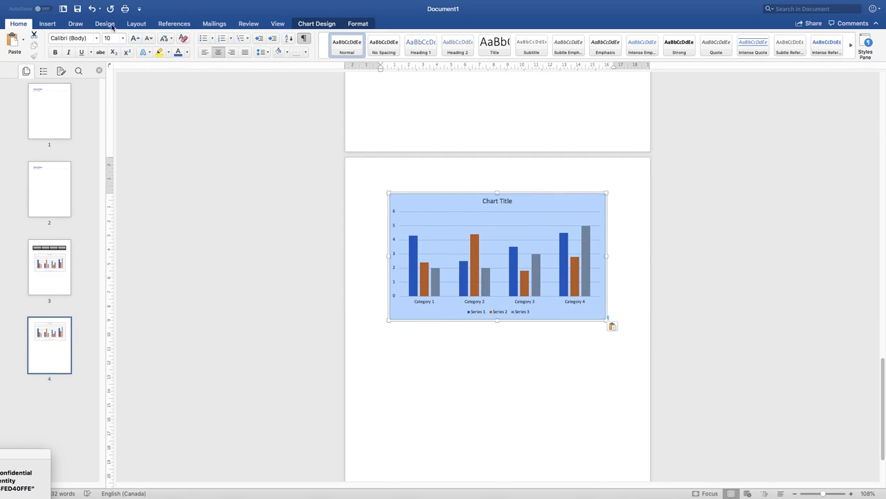
{"action": "left_click", "coordinate": [135, 24]}
{"action": "left_click", "coordinate": [39, 40]}
{"action": "left_click", "coordinate": [64, 80]}
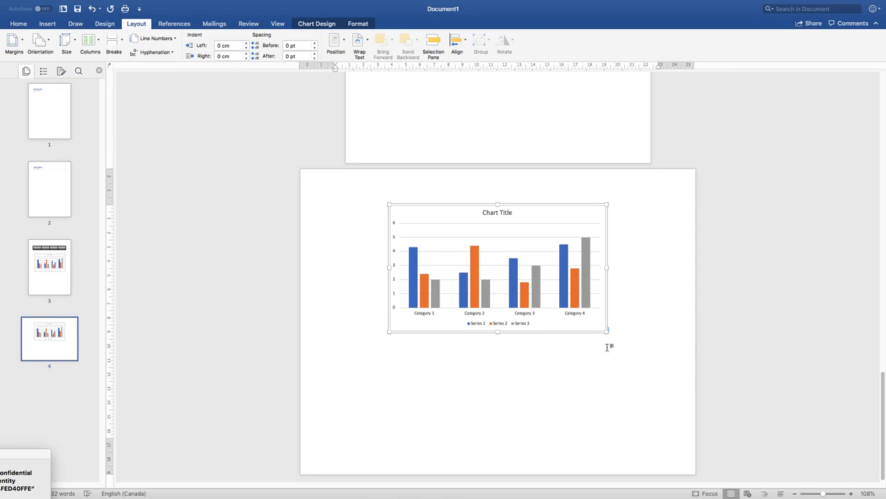
Enlarge the chart on the landscape page and set its paragraph's left indent to -1.75 cm
{"action": "left_click_drag", "start_coordinate": [606, 333], "coordinate": [666, 406]}
{"action": "mouse_move", "coordinate": [335, 205]}
{"action": "left_mouse_down"}
{"action": "mouse_move", "coordinate": [327, 197]}
{"action": "mouse_move", "coordinate": [334, 204]}
{"action": "left_mouse_up"}
{"action": "left_click_drag", "start_coordinate": [336, 70], "coordinate": [309, 72]}
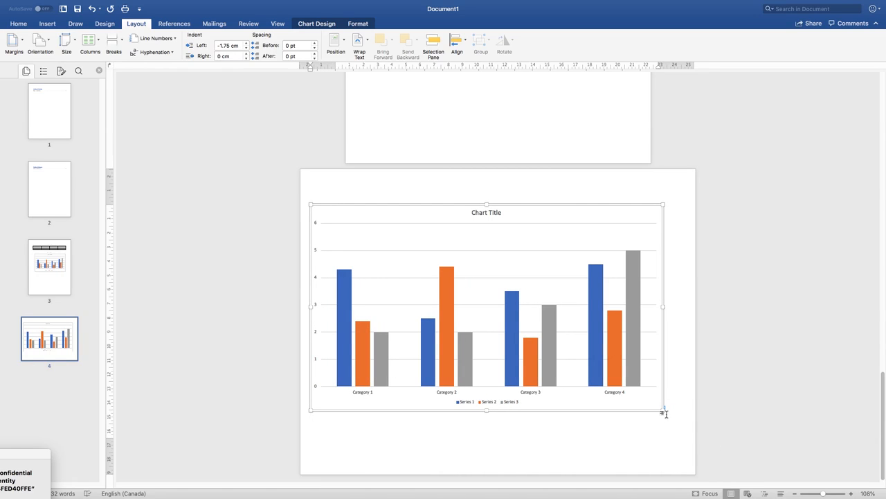
Stretch the chart further to fill nearly the full width of the landscape page, fine-tune its height, and deselect it
{"action": "left_click_drag", "start_coordinate": [664, 414], "coordinate": [677, 423]}
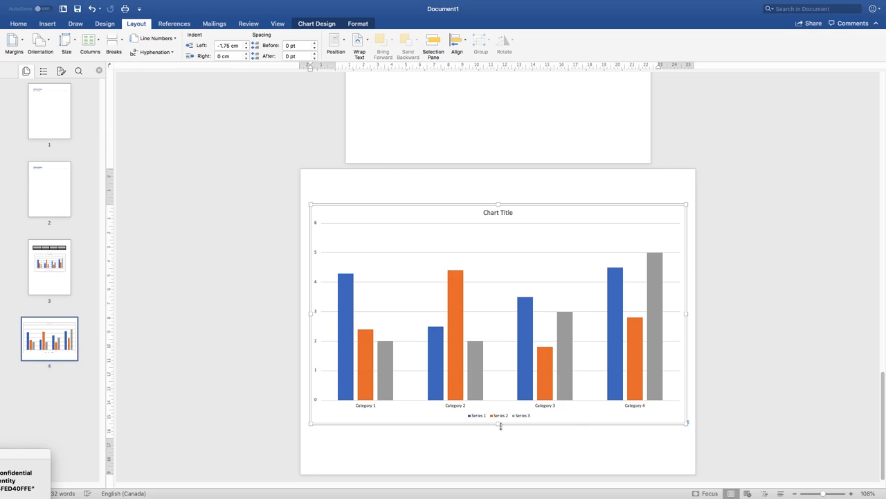
{"action": "mouse_move", "coordinate": [500, 427]}
{"action": "left_mouse_down"}
{"action": "mouse_move", "coordinate": [502, 458]}
{"action": "mouse_move", "coordinate": [505, 399]}
{"action": "mouse_move", "coordinate": [505, 422]}
{"action": "left_mouse_up"}
{"action": "left_click_drag", "start_coordinate": [500, 207], "coordinate": [500, 201]}
{"action": "left_click", "coordinate": [723, 180]}
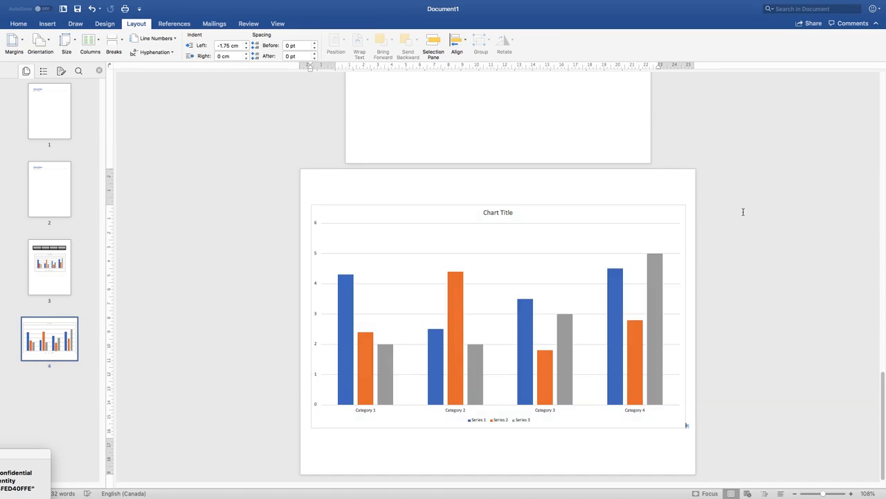
Review the Table of Tables and Table of Charts pages and the breaks between the document's pages
{"action": "scroll", "coordinate": [737, 196], "scroll_direction": "up", "scroll_amount": 10}
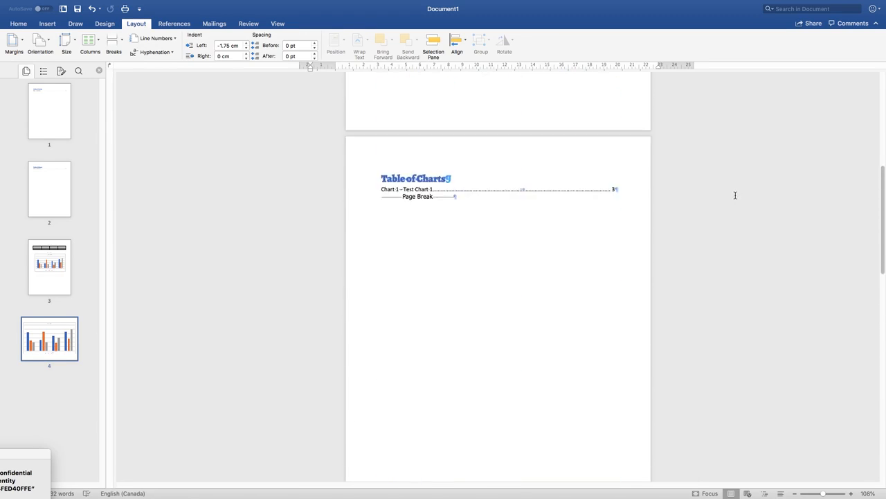
{"action": "scroll", "coordinate": [489, 187], "scroll_direction": "up", "scroll_amount": 5}
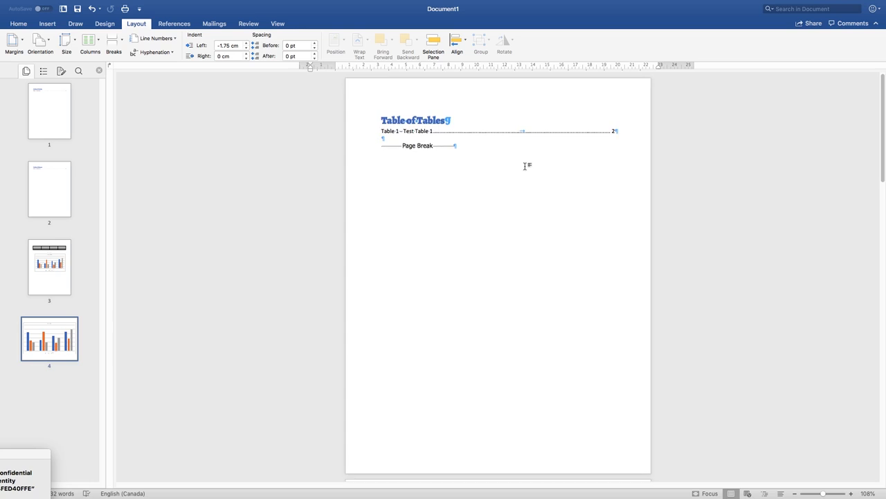
{"action": "scroll", "coordinate": [524, 166], "scroll_direction": "down", "scroll_amount": 10}
{"action": "scroll", "coordinate": [485, 163], "scroll_direction": "down", "scroll_amount": 5}
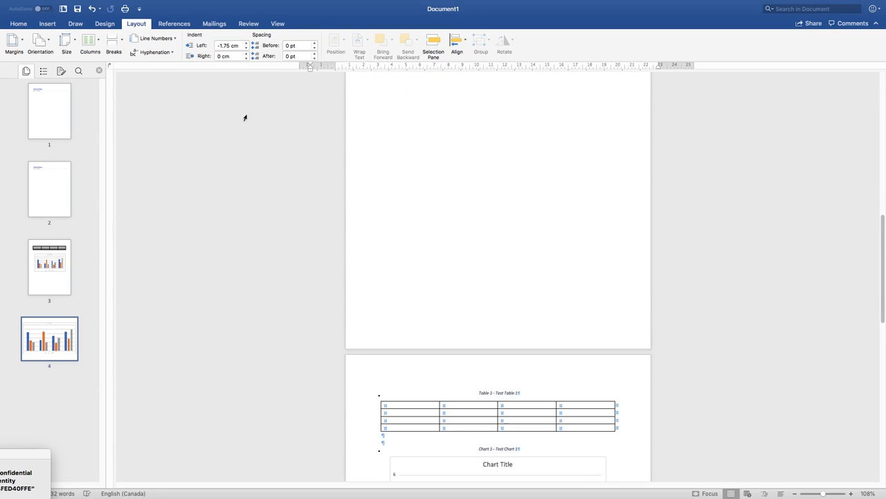